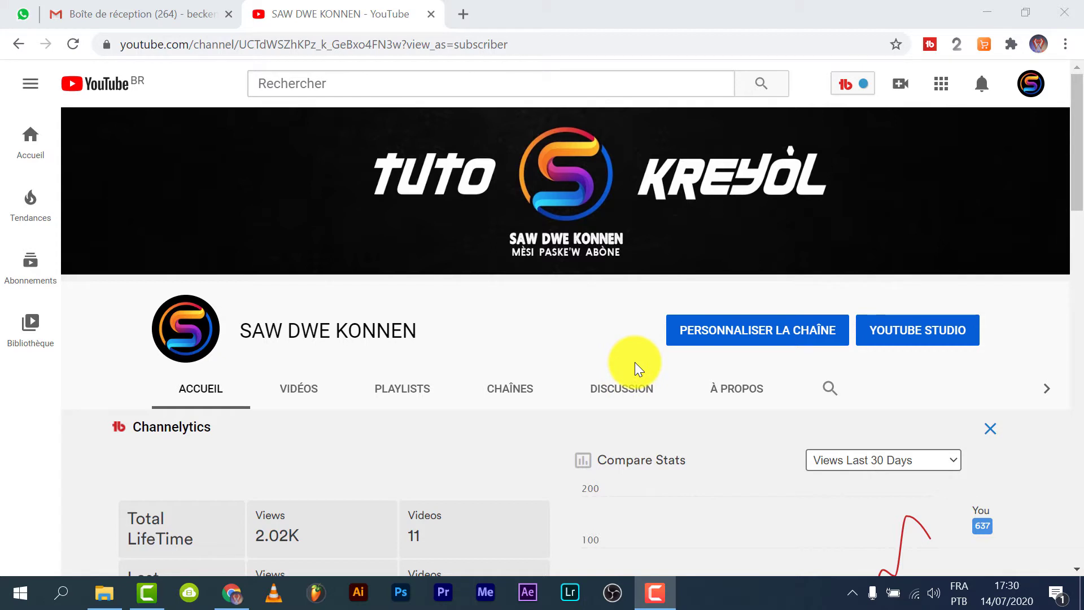
- Open your own channel page from the account options and enter its customization mode
click(1031, 84)
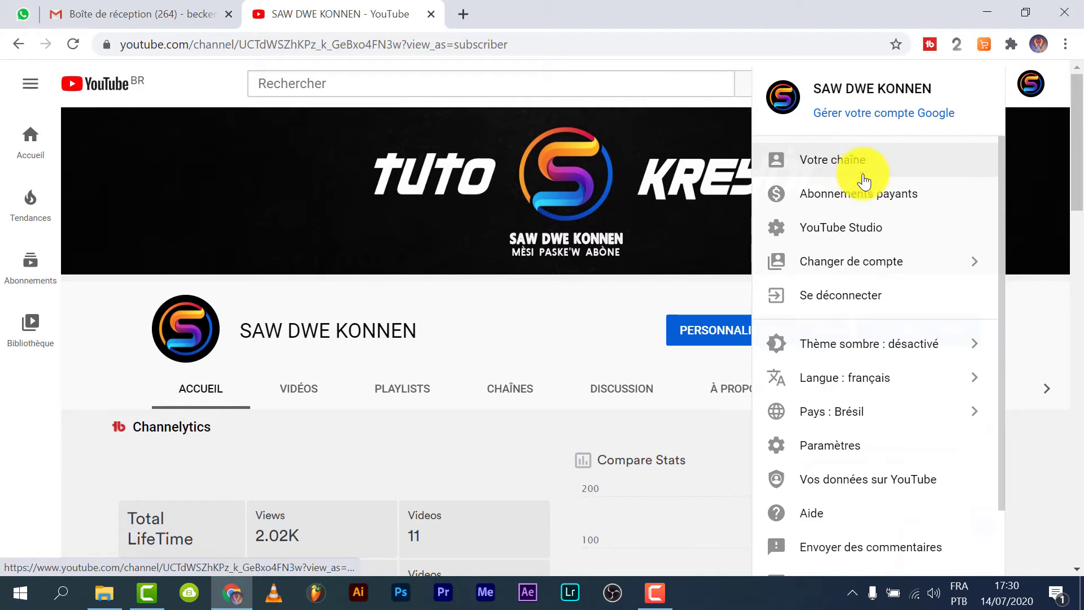
click(844, 160)
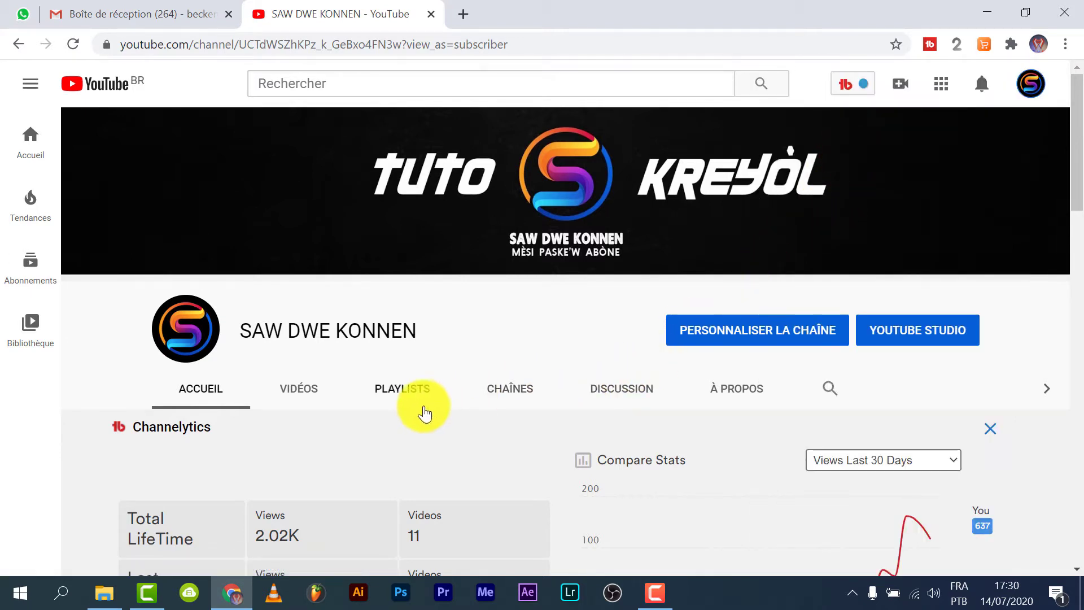
scroll(421, 411, down, 5)
scroll(497, 386, up, 5)
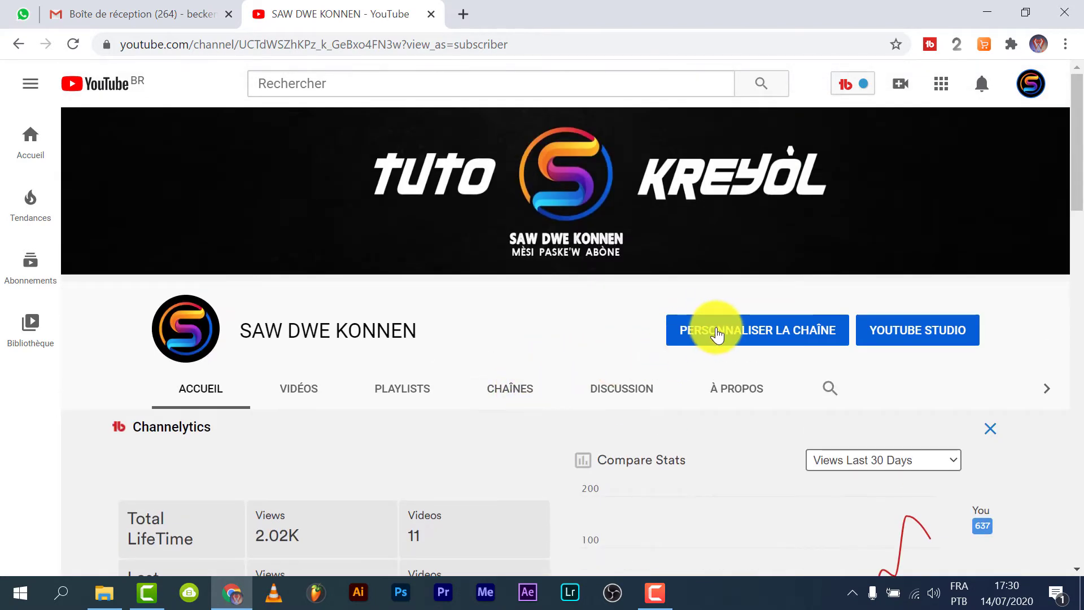
click(773, 337)
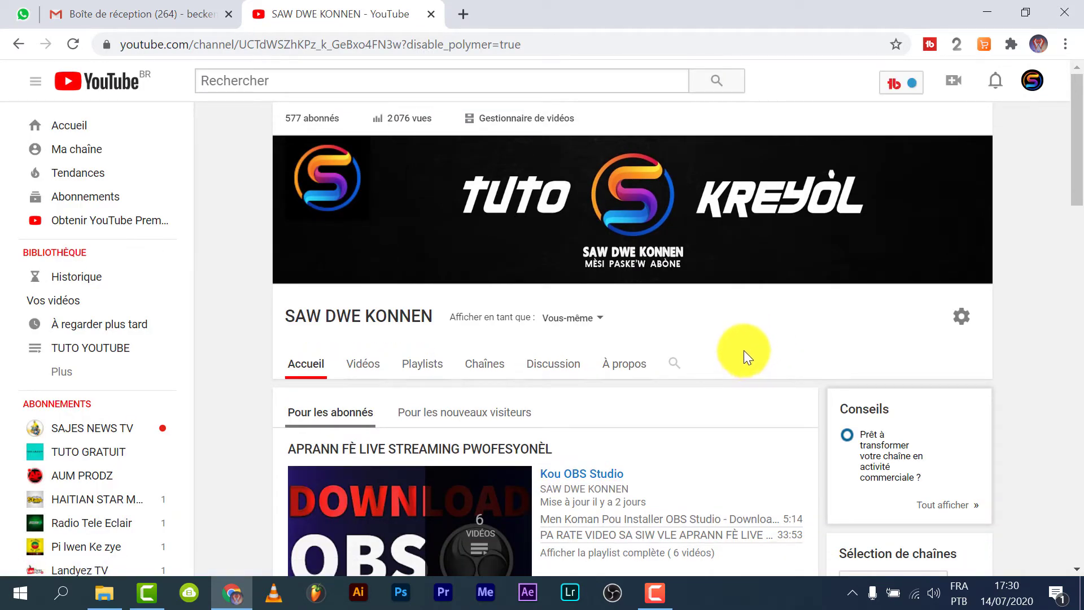
- Open the link editor for the channel banner
mouse_move(861, 186)
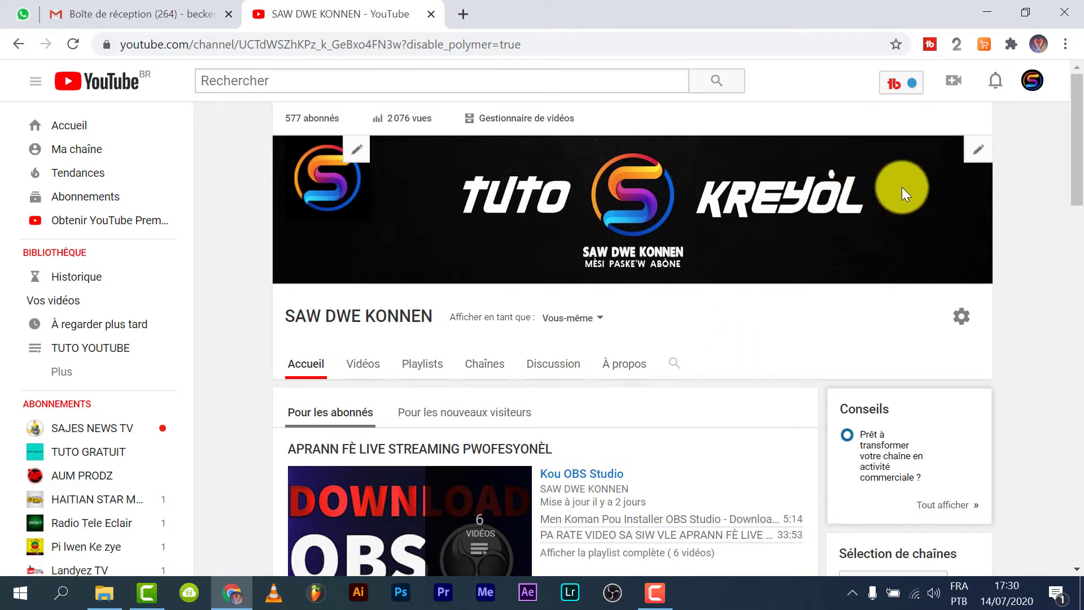
click(975, 152)
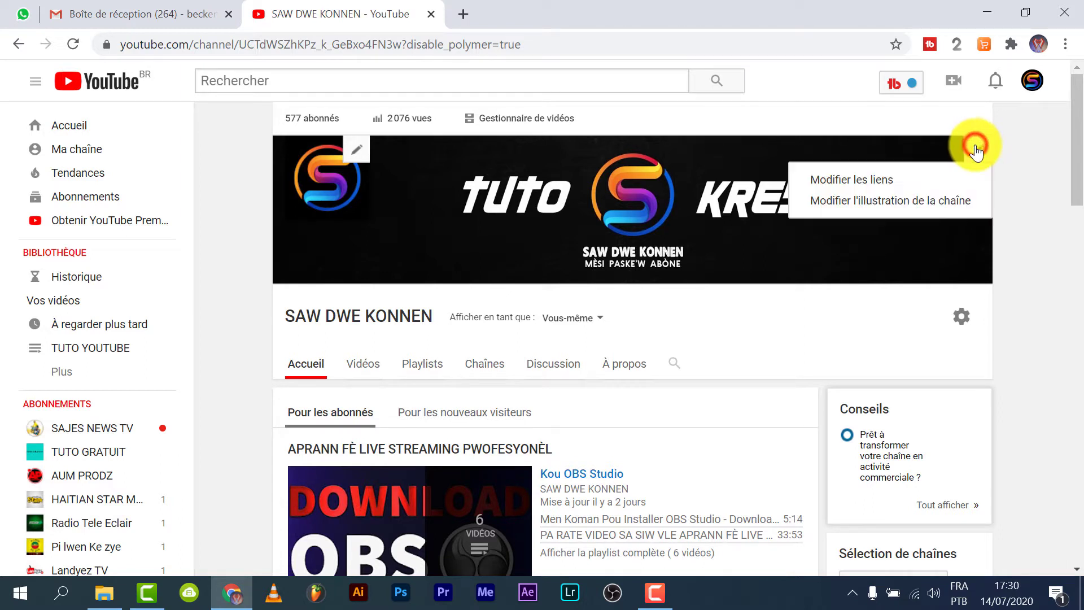
click(848, 181)
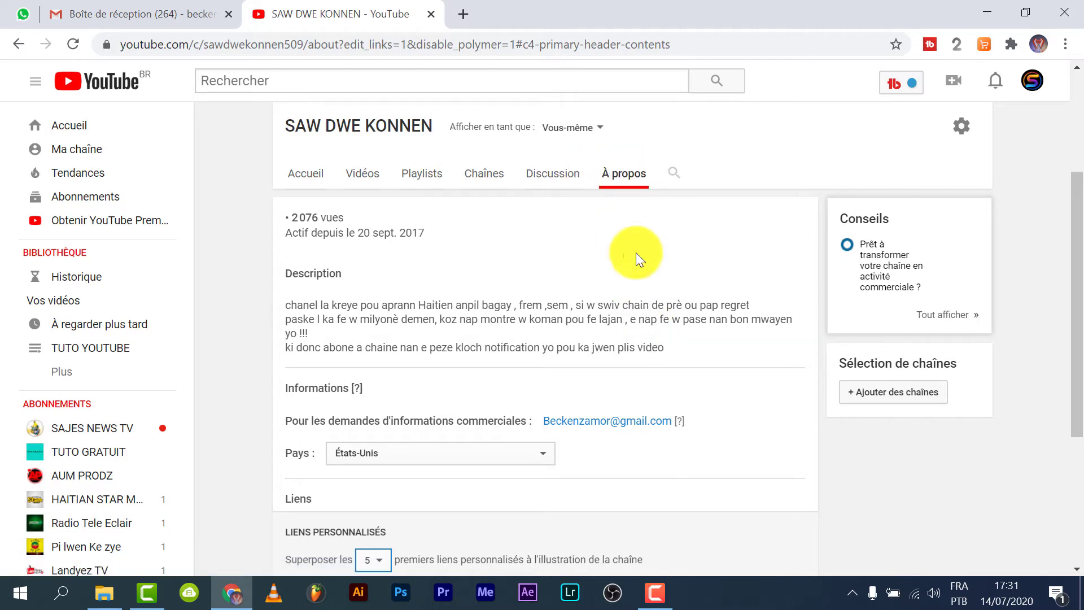
- Examine the country choices and the options for how many custom links overlay the channel art
scroll(648, 358, down, 3)
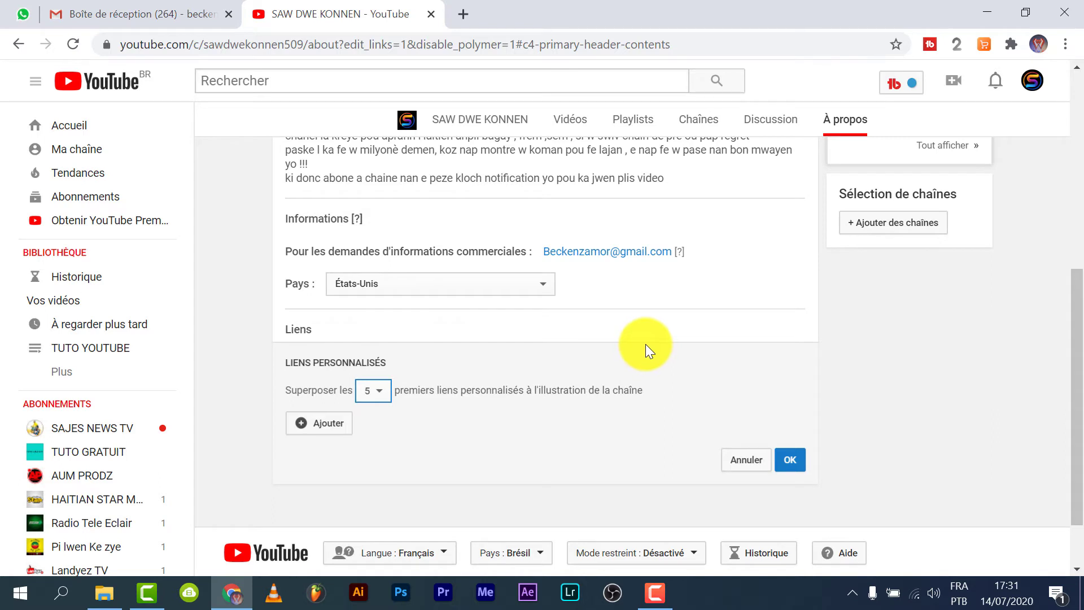
scroll(645, 344, down, 1)
click(502, 211)
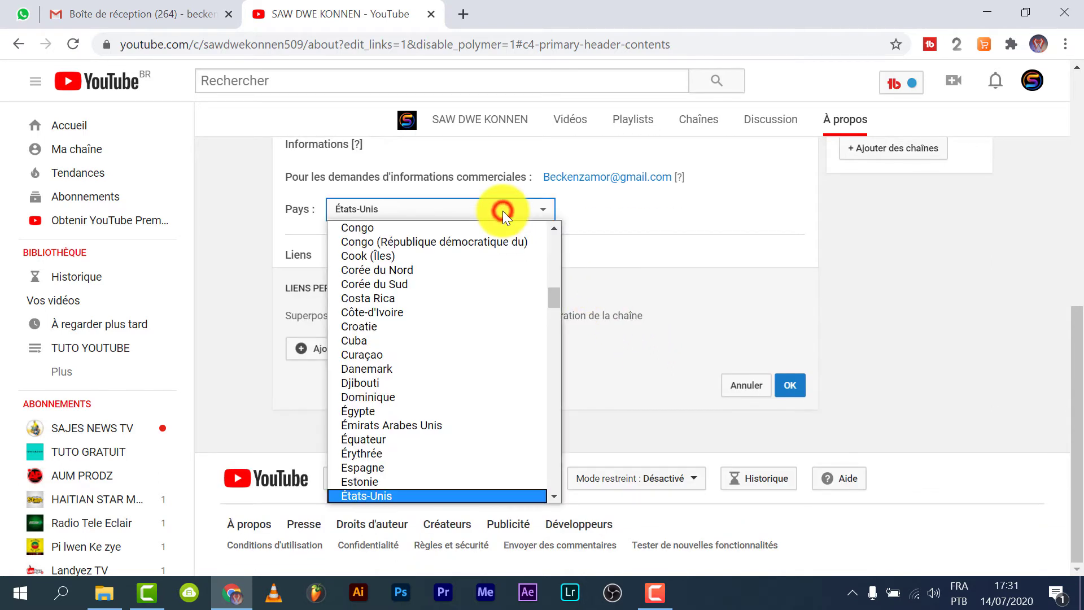
click(502, 211)
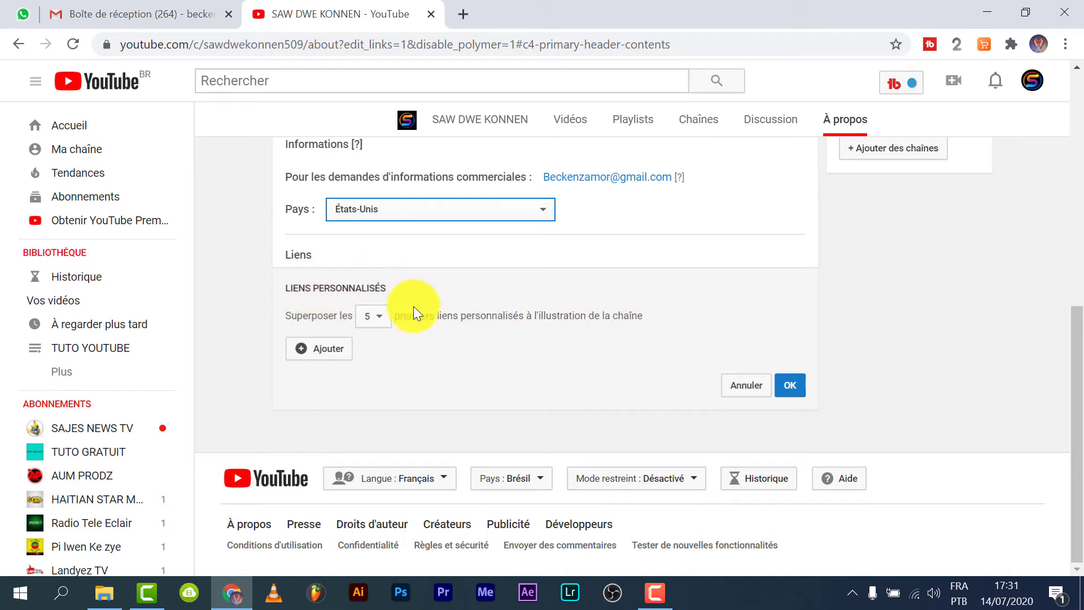
click(387, 316)
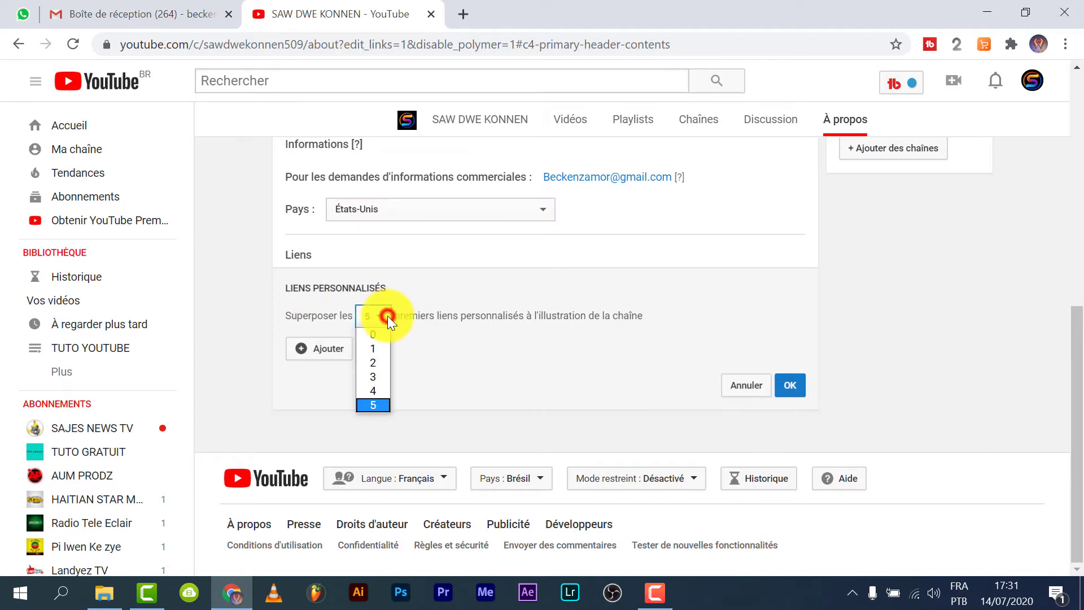
click(387, 316)
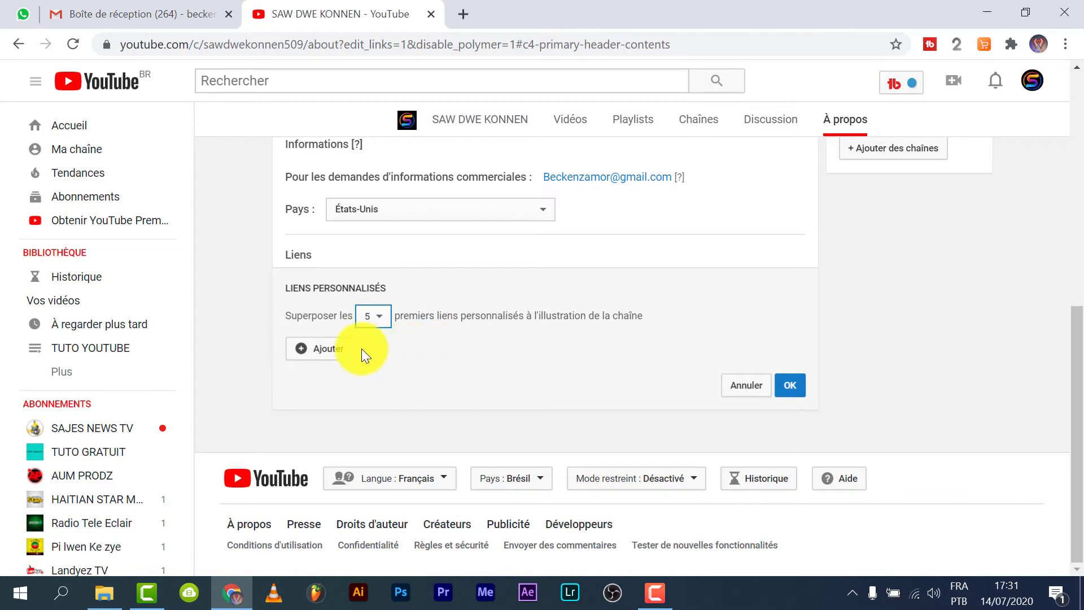
- Add a custom link entry with the title FACEBOOK
click(327, 348)
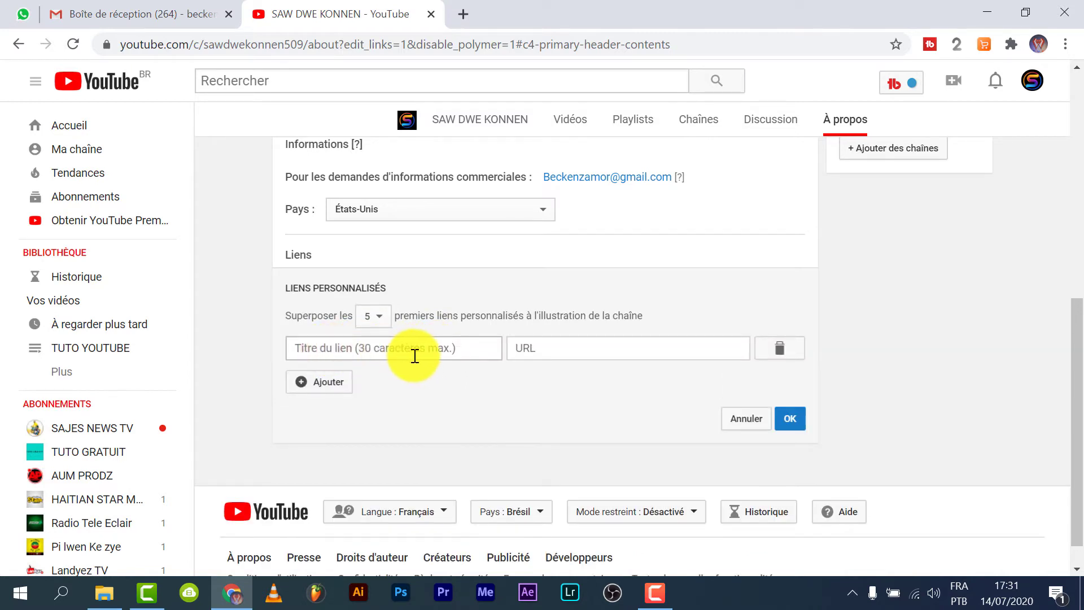
click(441, 353)
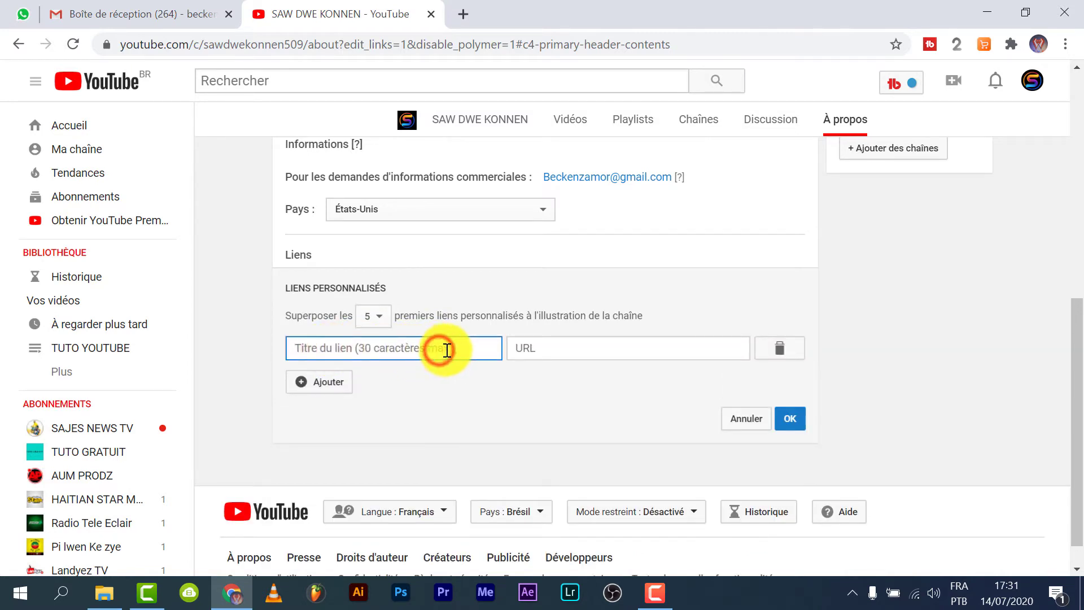
click(555, 351)
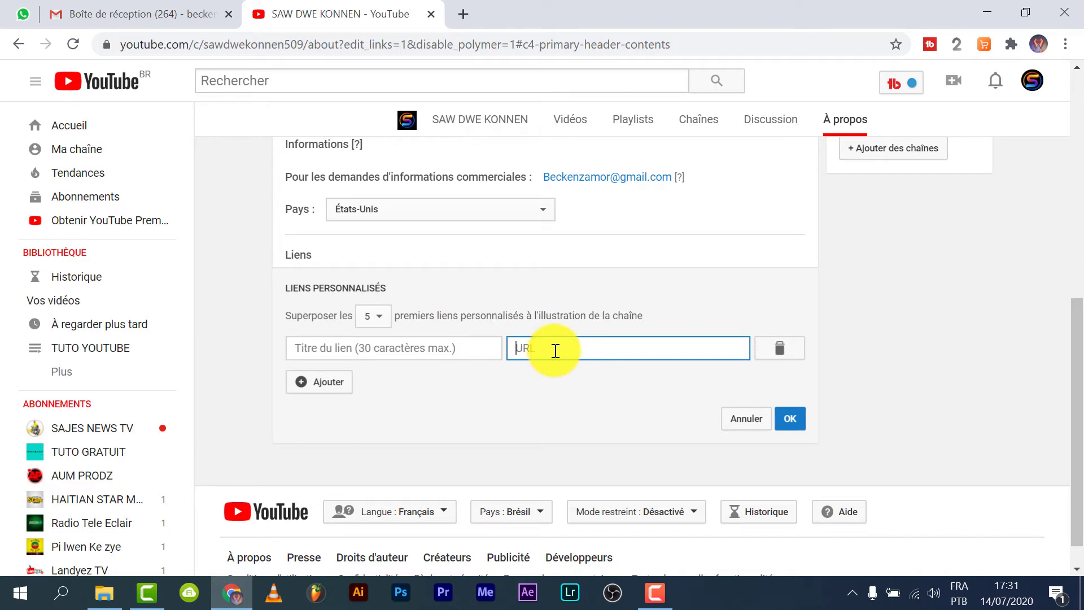
click(481, 356)
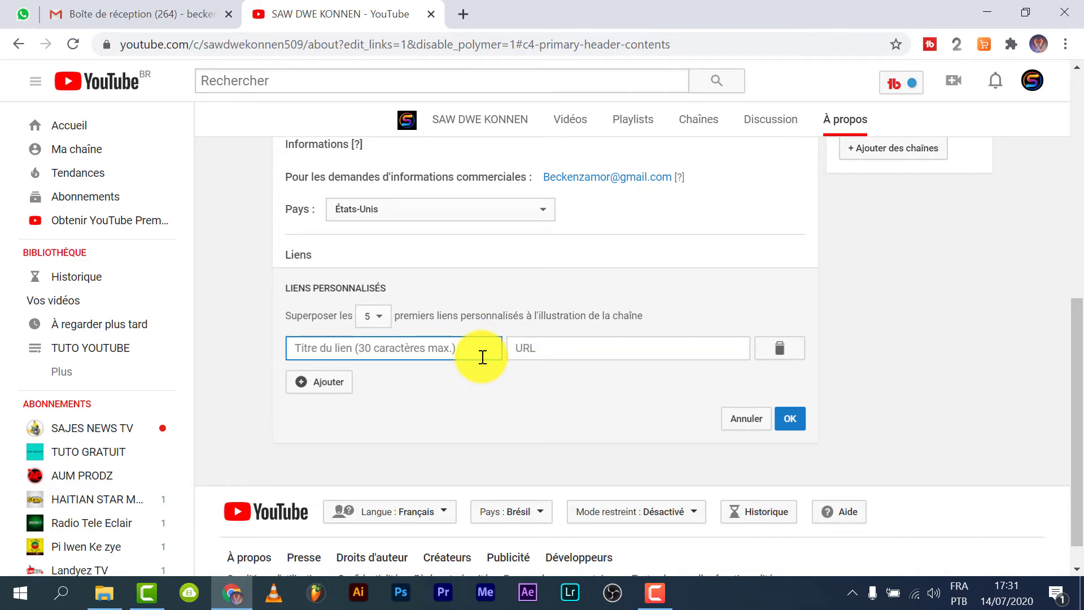
text(FACEBOOK)
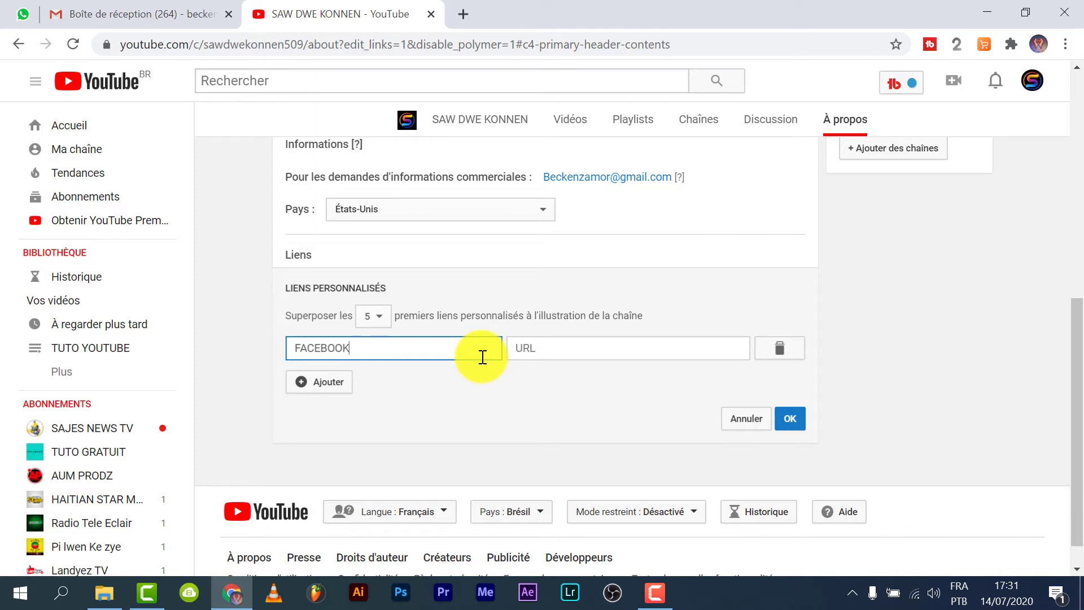
click(536, 347)
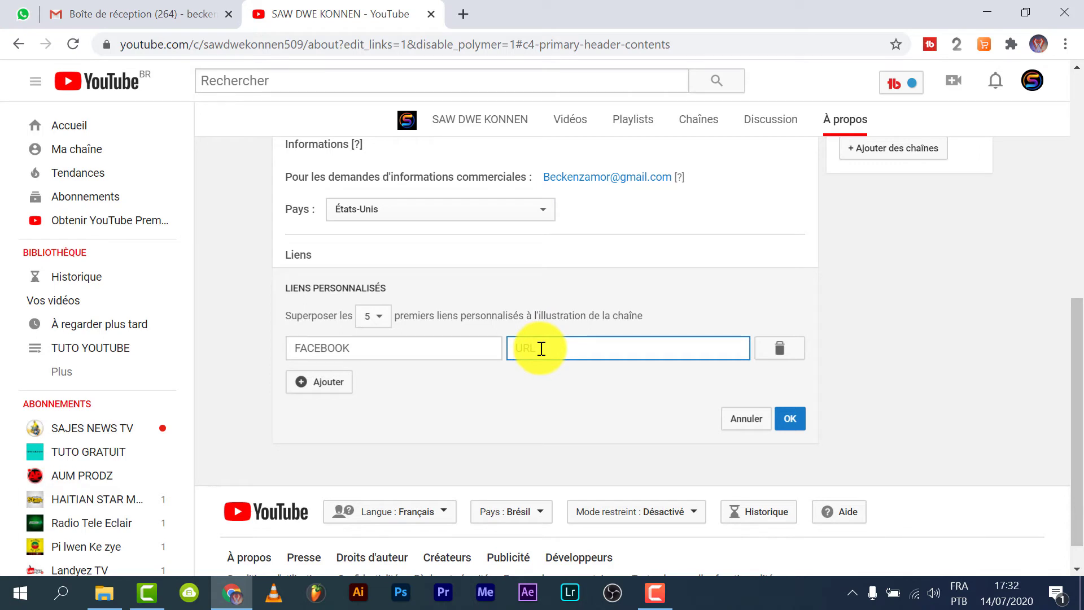
- Open the Saw dwe konnen Facebook page in a new browser tab
click(463, 14)
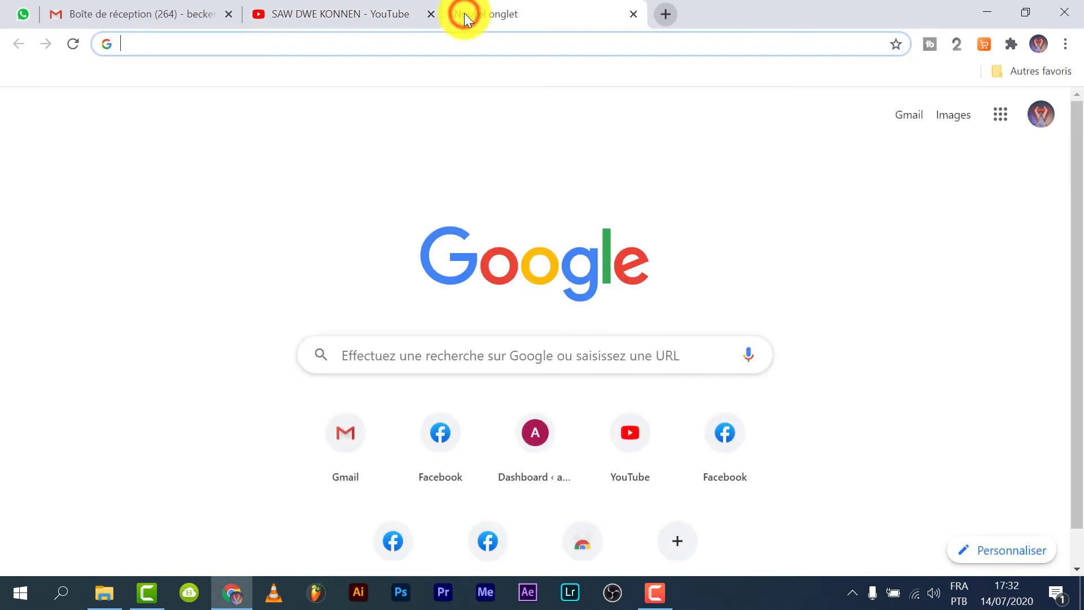
click(727, 433)
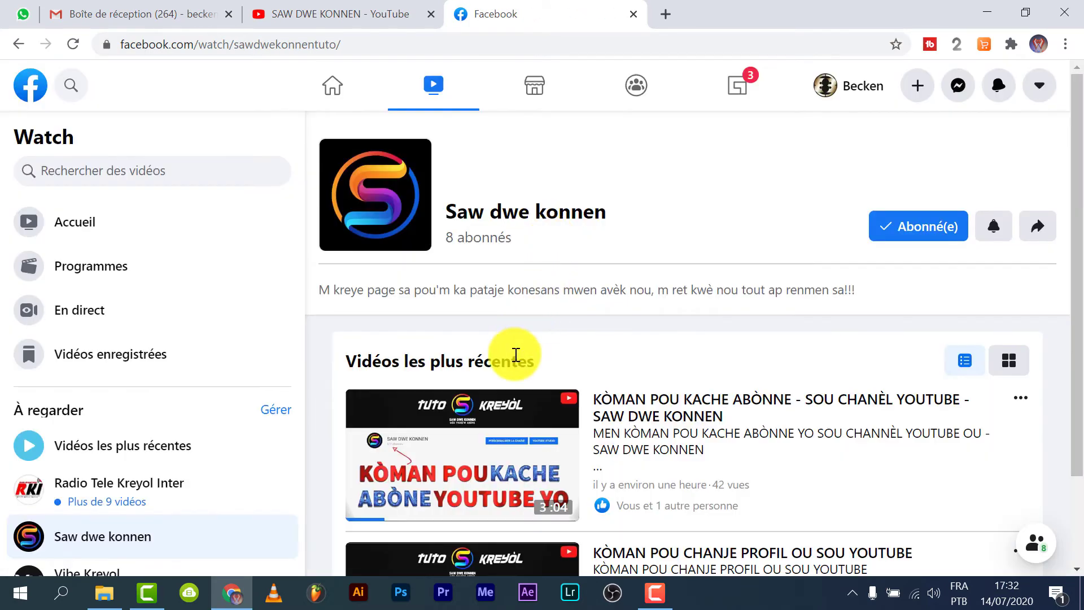
scroll(535, 405, down, 2)
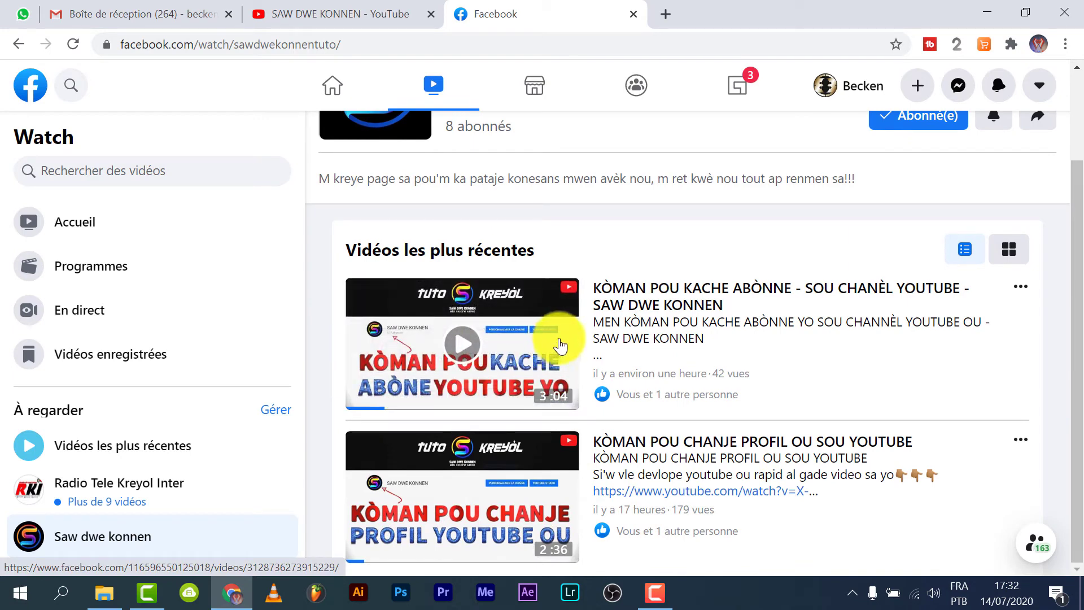
scroll(596, 356, up, 2)
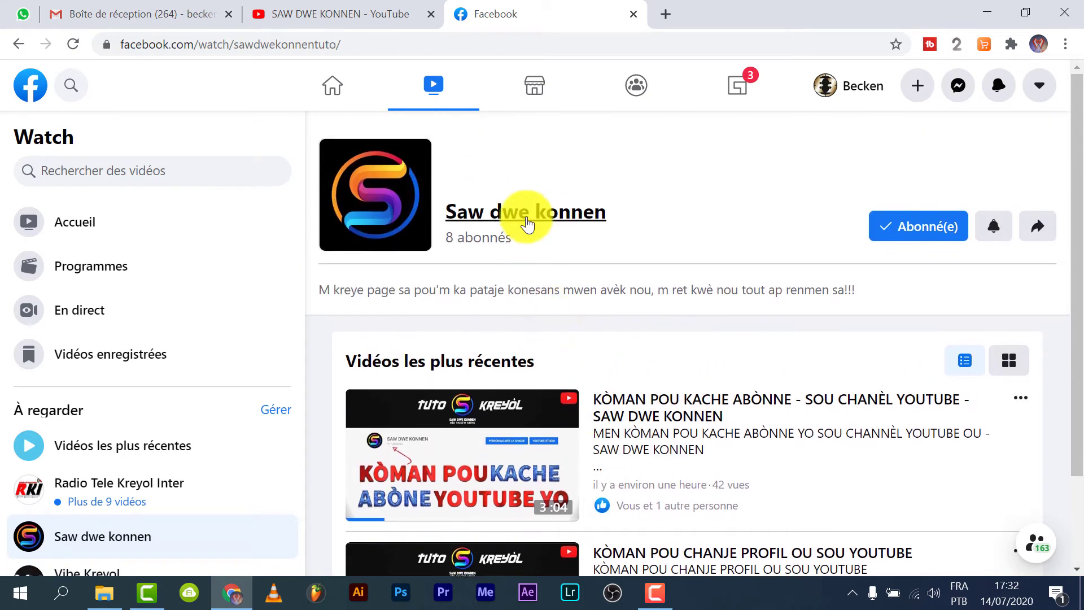
click(526, 214)
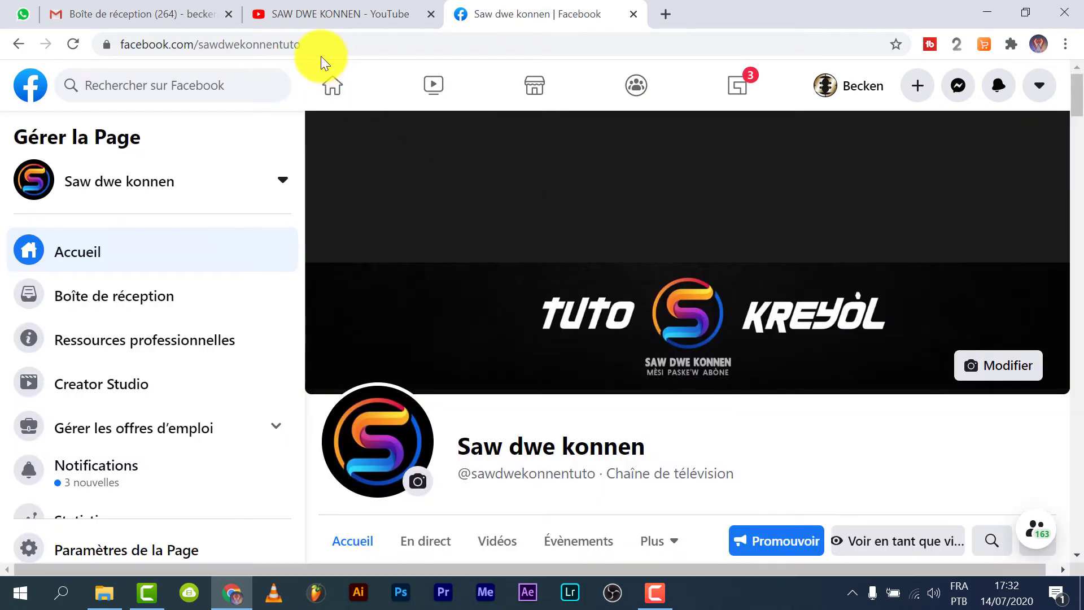
- Copy the web address of the Saw dwe konnen Facebook page
scroll(569, 370, down, 5)
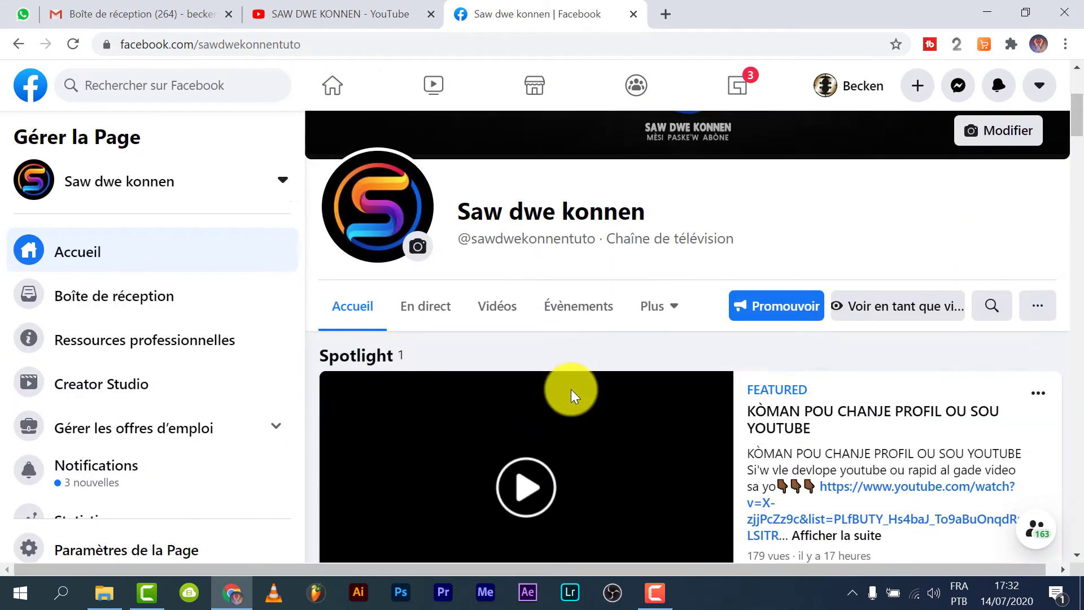
scroll(571, 395, up, 5)
click(314, 41)
key(cmd+c)
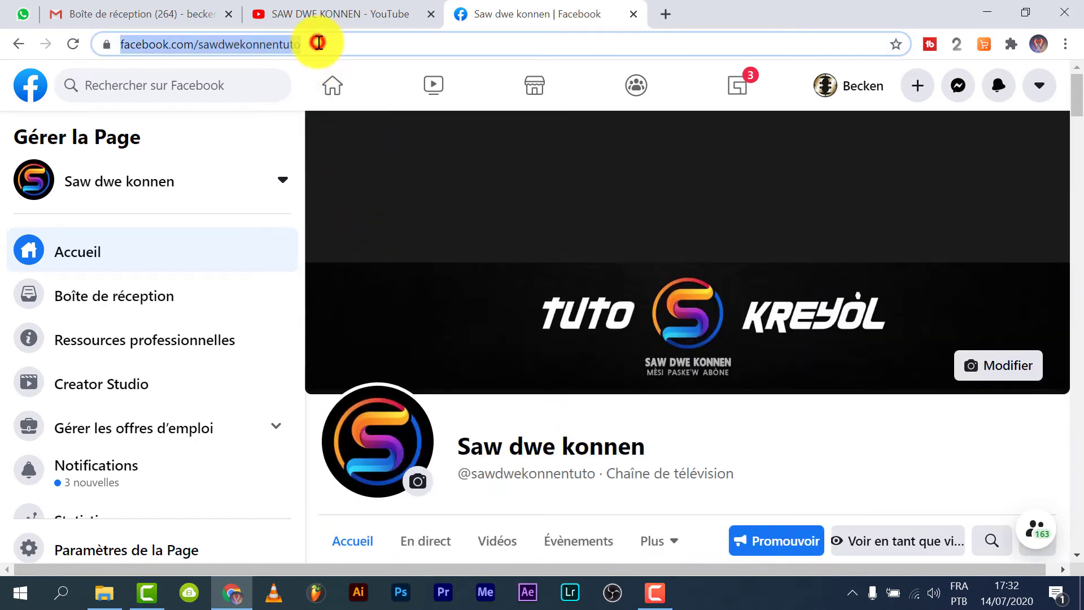
right_click(318, 43)
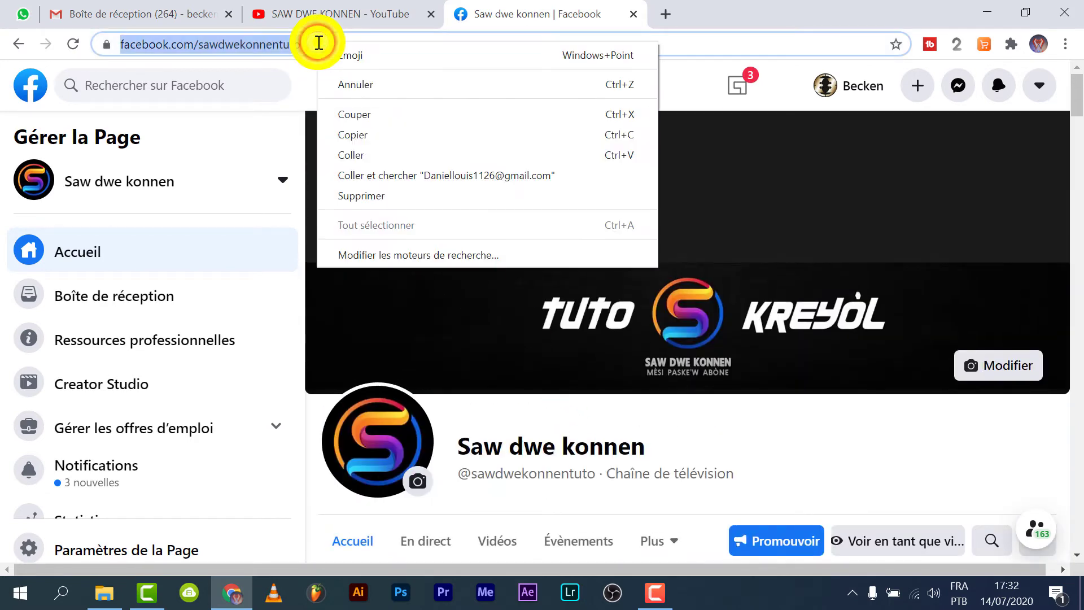
click(369, 136)
- Back on the YouTube channel page, paste the copied Facebook page address as the FACEBOOK link's URL and save the custom links
click(346, 12)
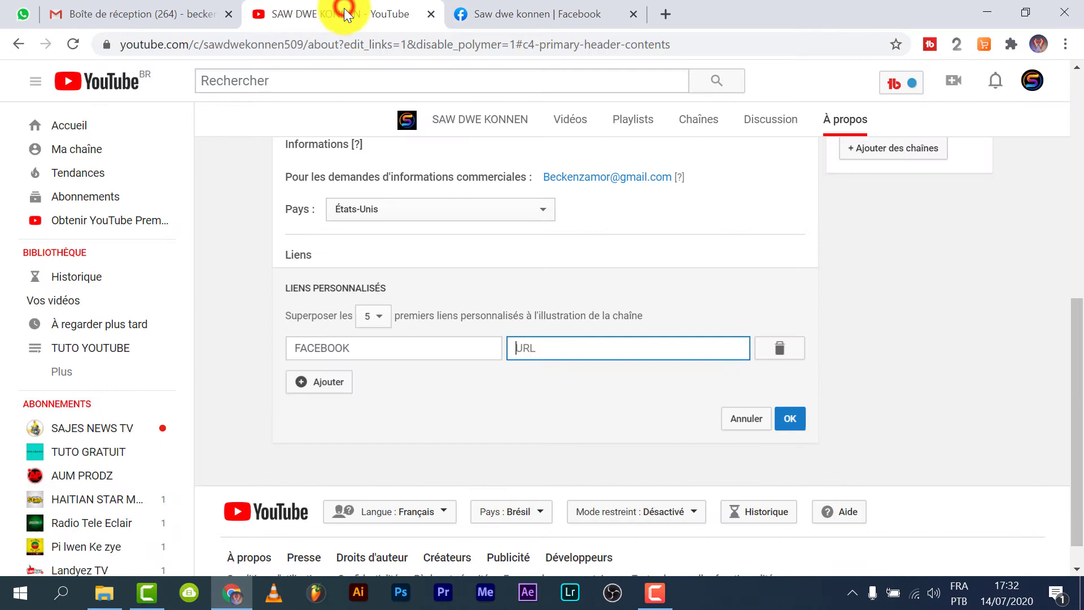
right_click(547, 354)
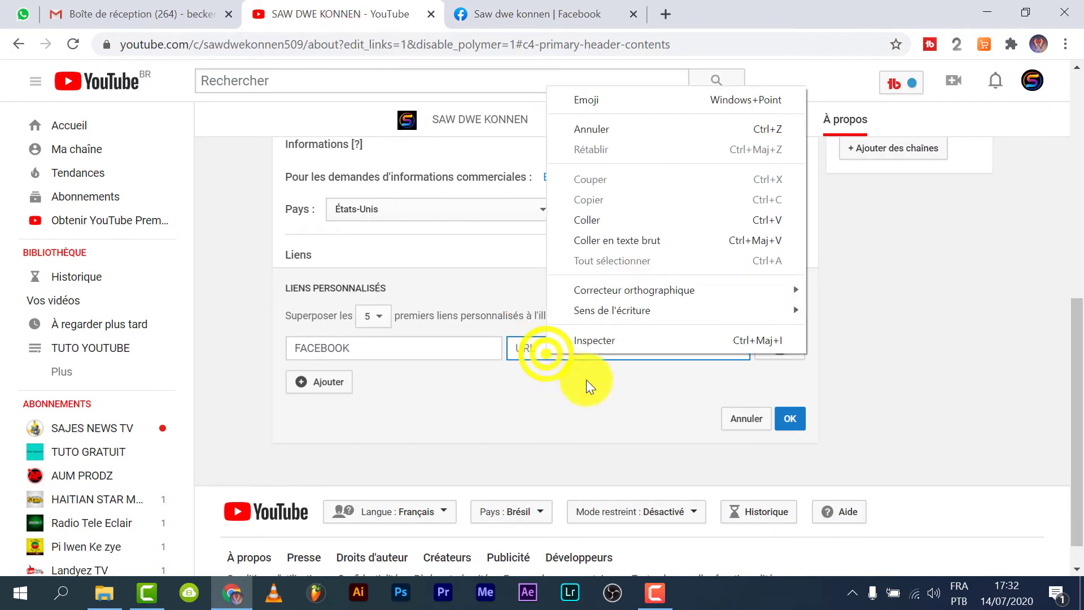
click(600, 220)
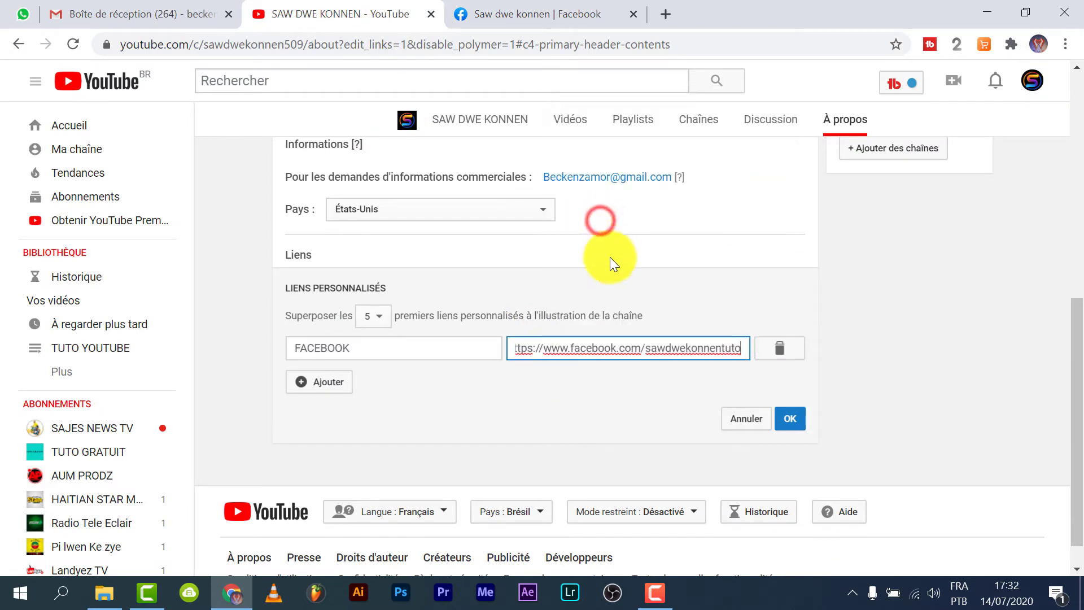
click(790, 419)
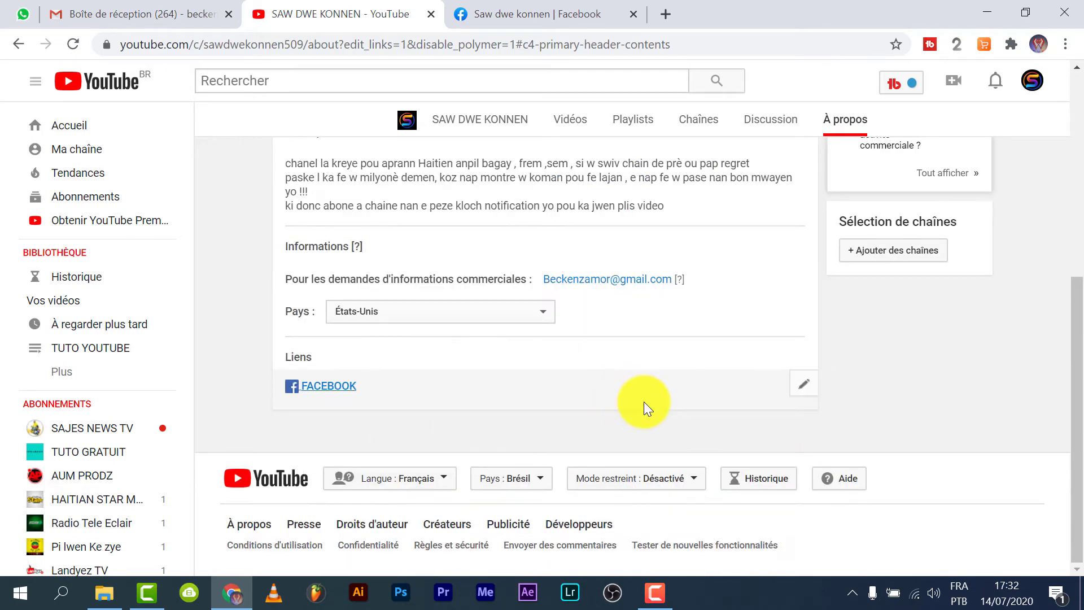
- Review the FACEBOOK link on the channel's About page and in the custom links editor, then close the editor
scroll(513, 391, up, 3)
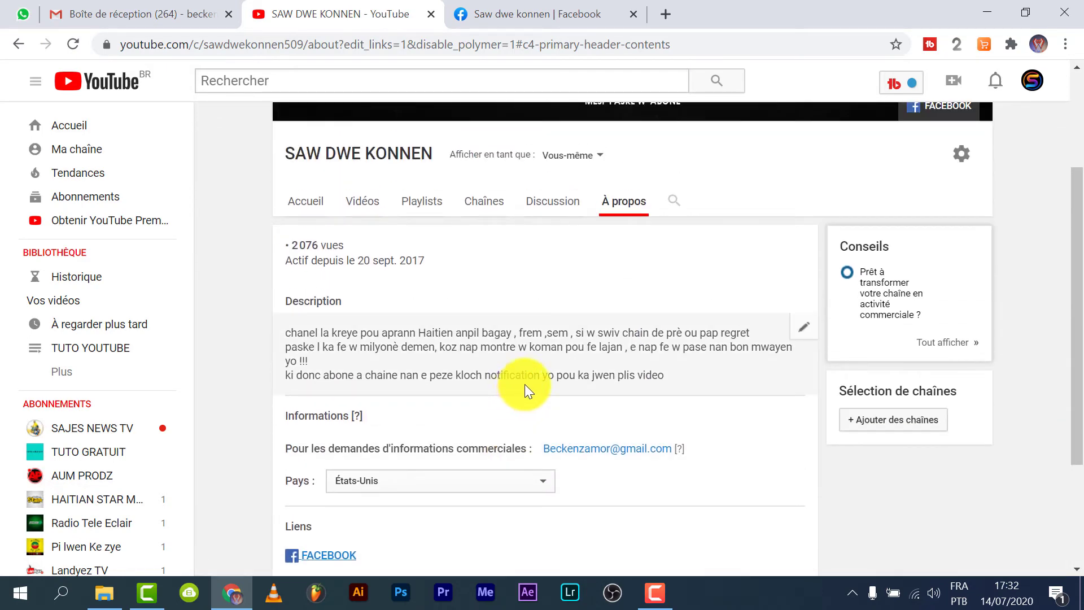
scroll(524, 386, down, 3)
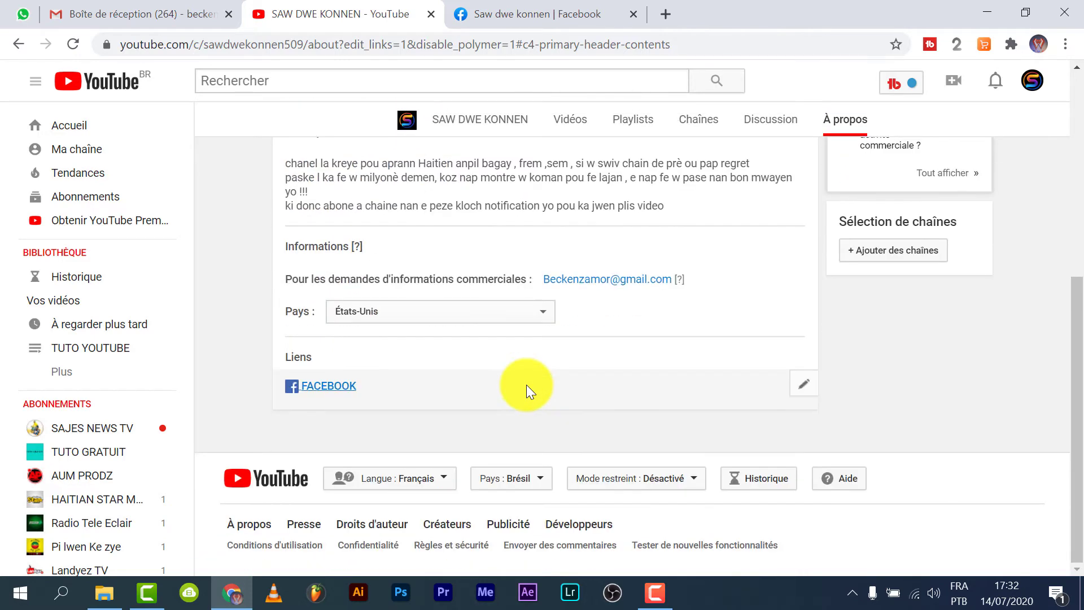
click(296, 347)
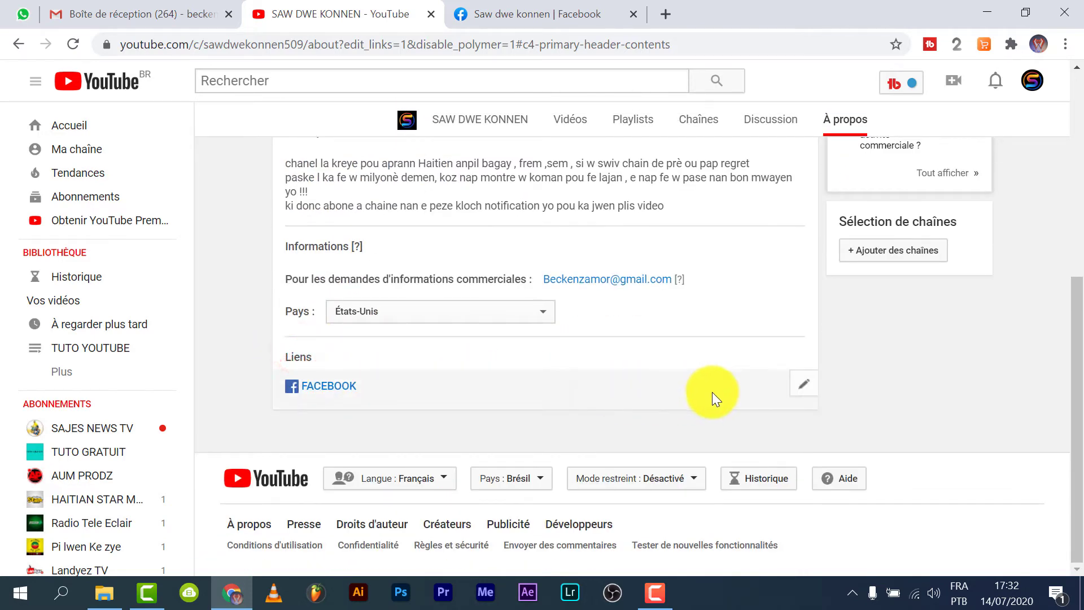
click(804, 386)
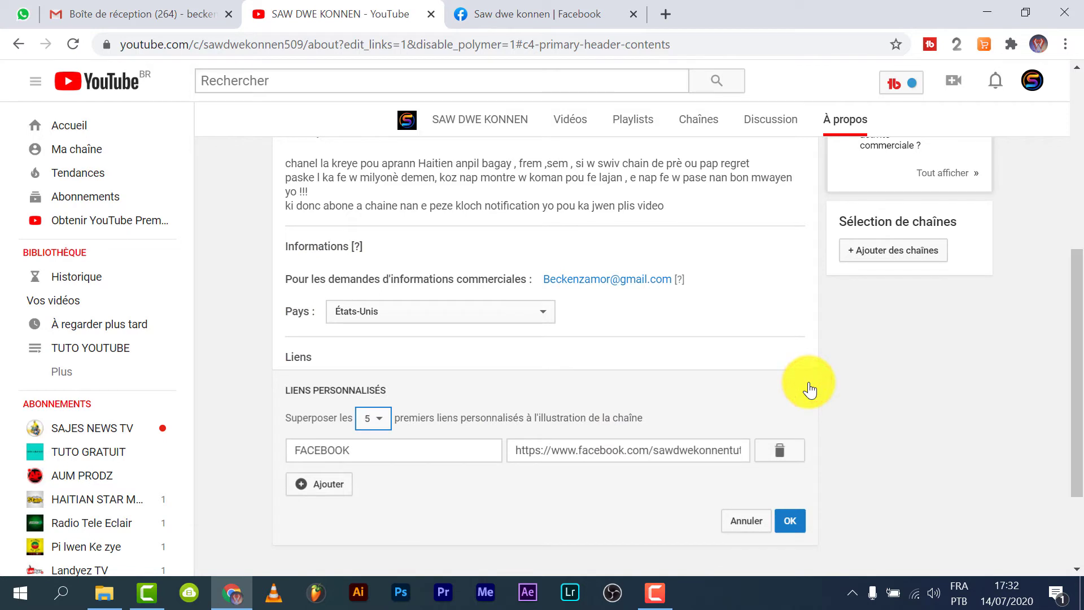
click(791, 518)
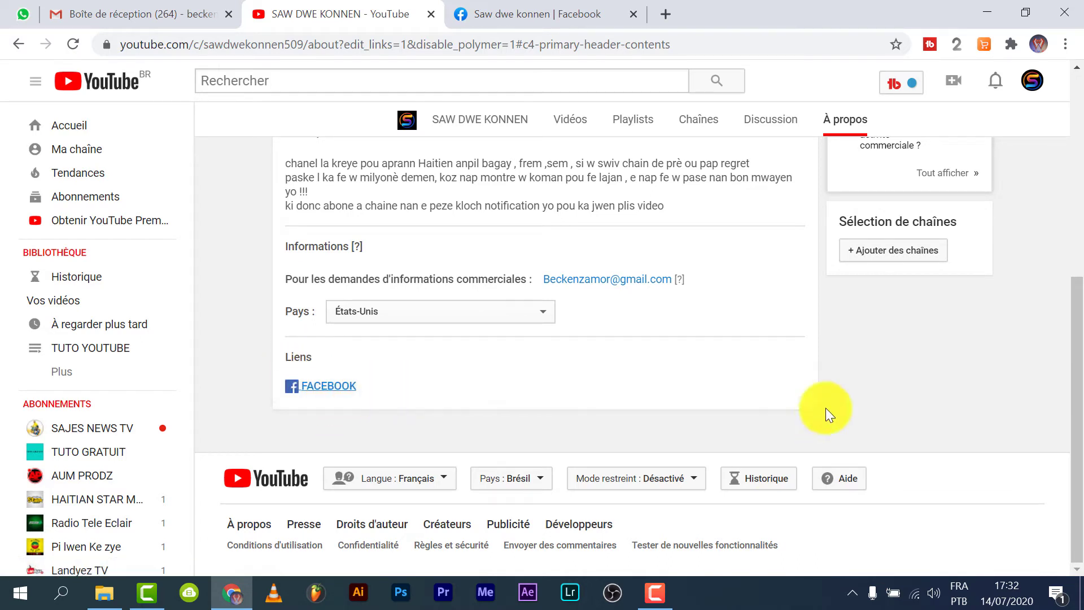
- Reopen the channel's custom links for editing and add a second link titled INSTAGRAM
click(807, 388)
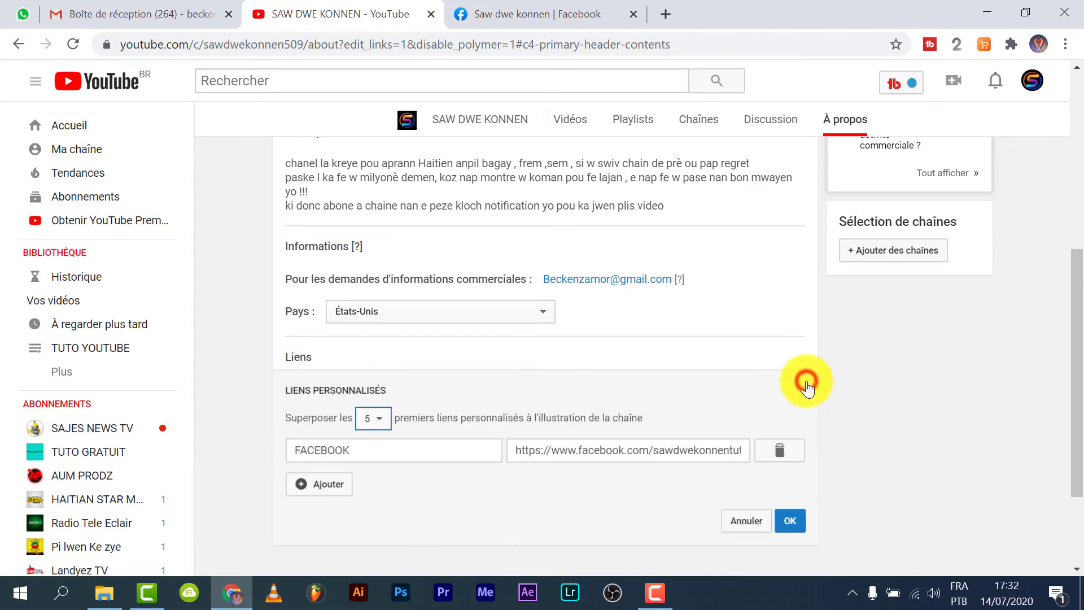
click(311, 483)
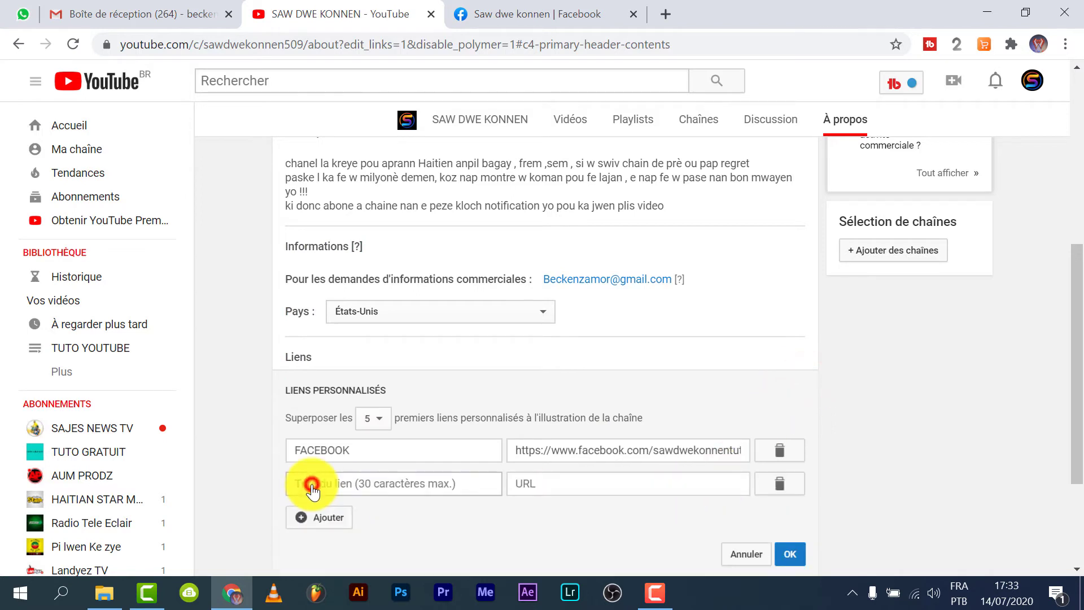
click(347, 479)
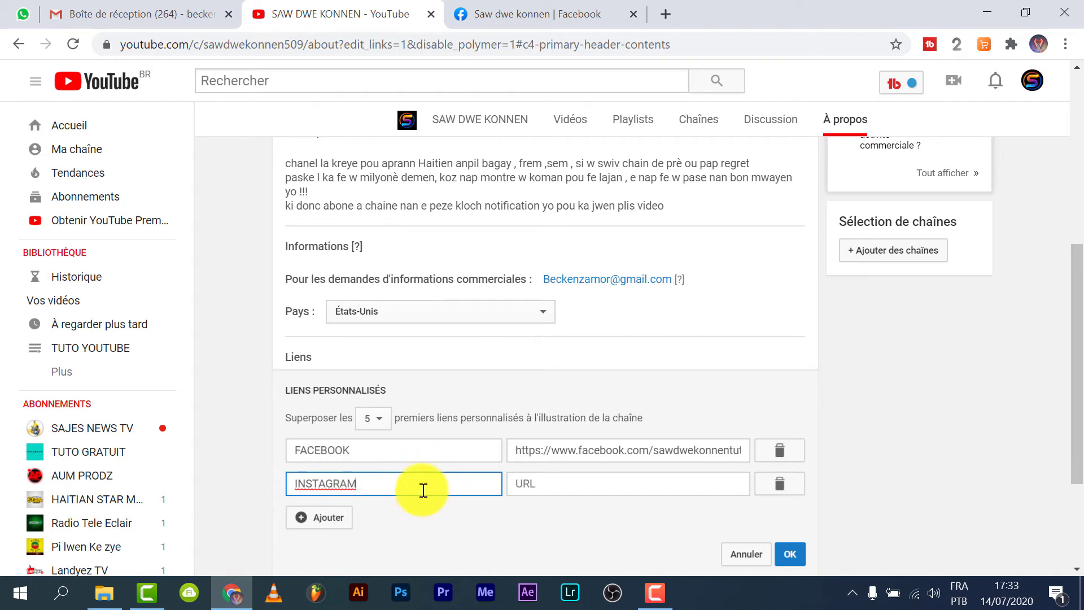
click(528, 484)
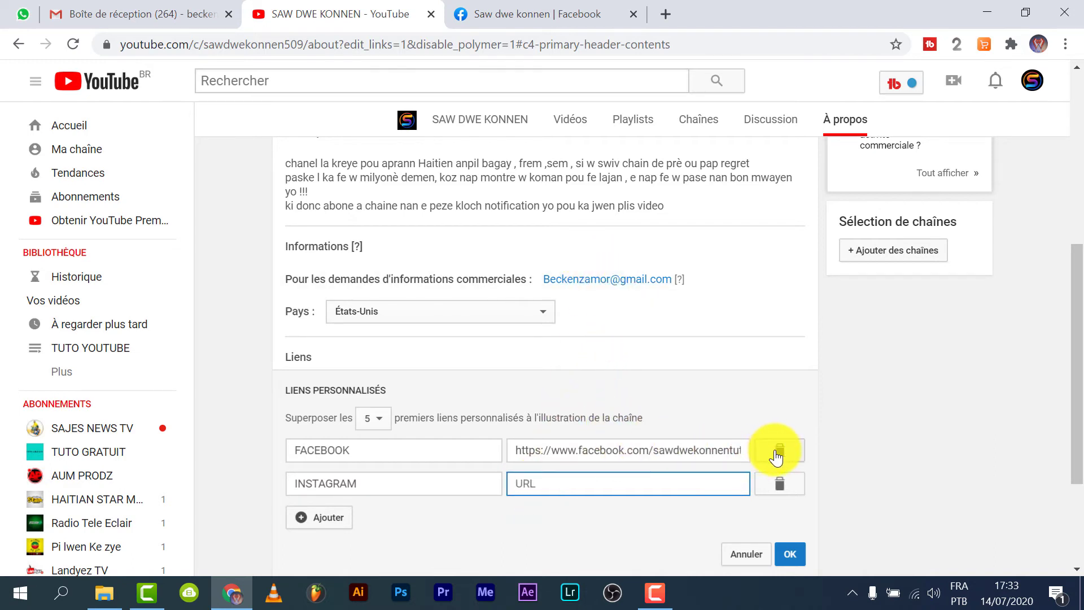
- Open the Instagram profile instagram.com/BOUTBAGAY509 in a new browser tab
click(664, 13)
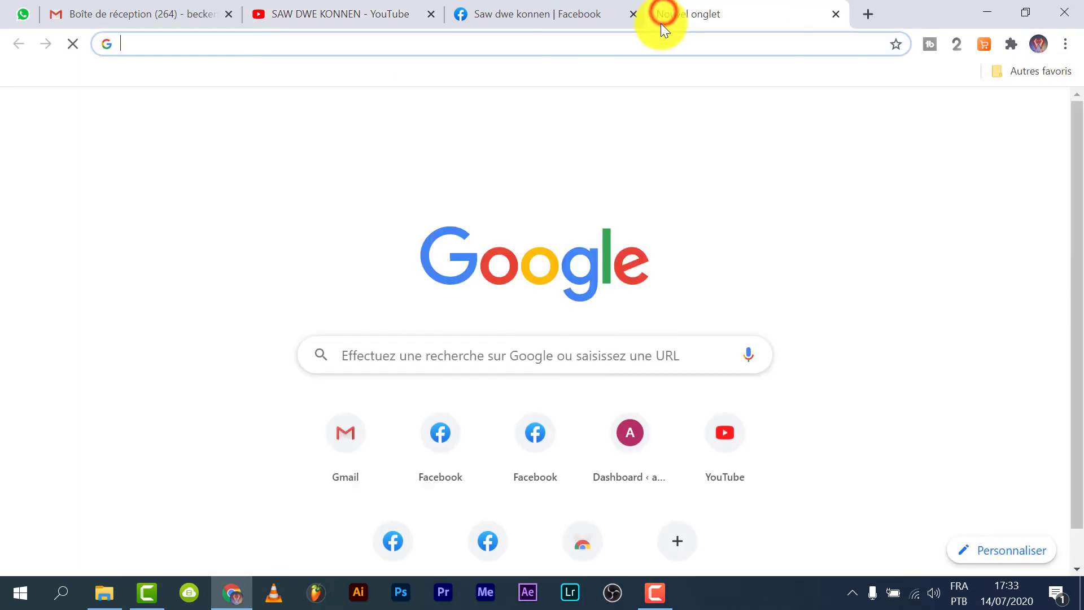
text(instagram.com/?hl=pt-br)
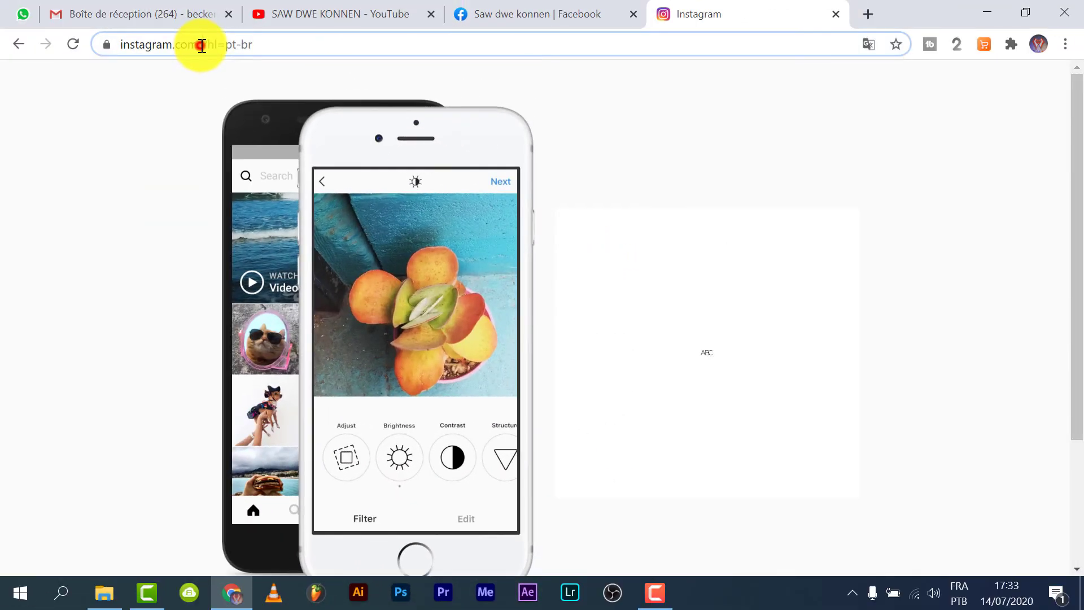
drag(202, 45, 322, 44)
text(BO)
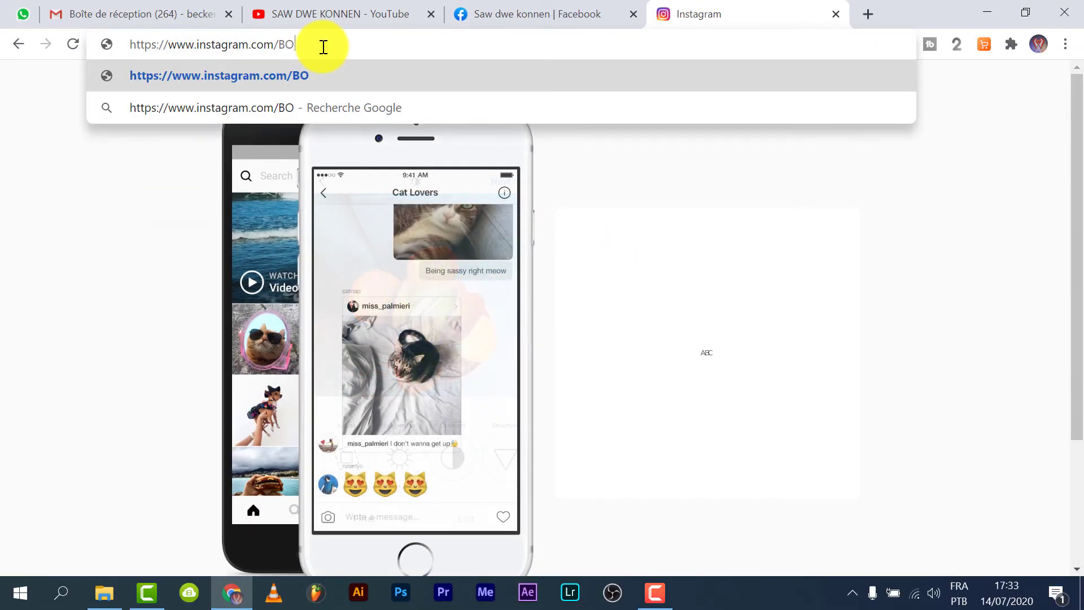
text(UTBAGAY)
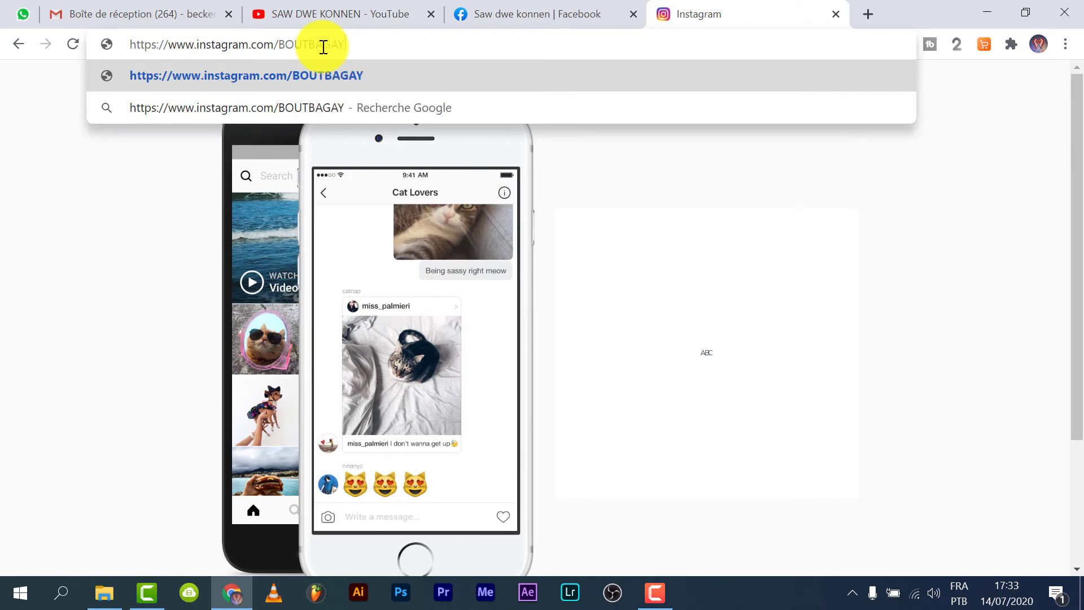
text(509)
key(Return)
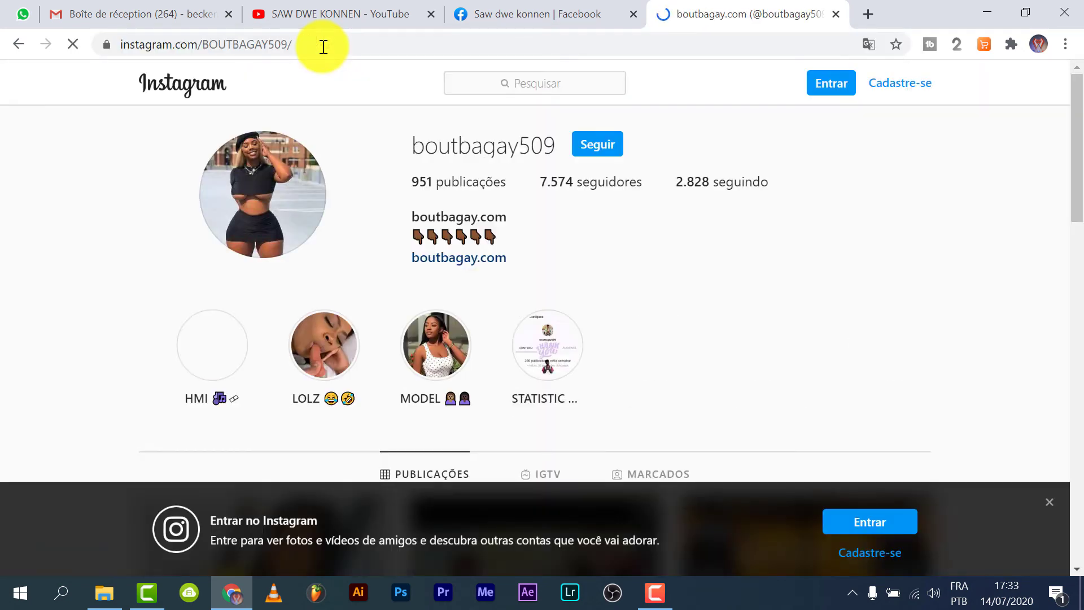
click(356, 10)
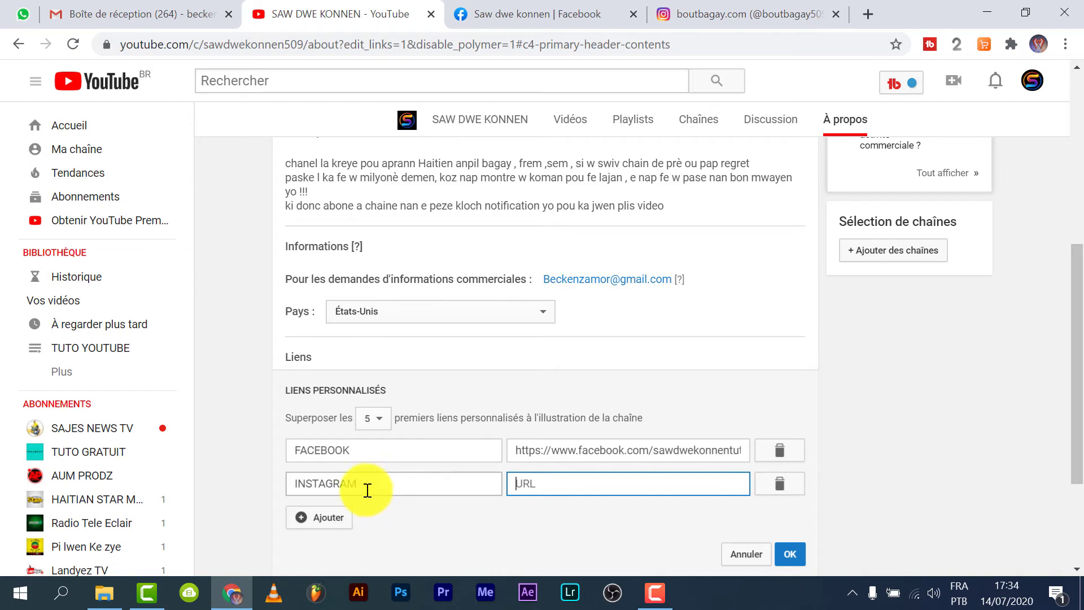
drag(368, 485, 277, 485)
click(535, 483)
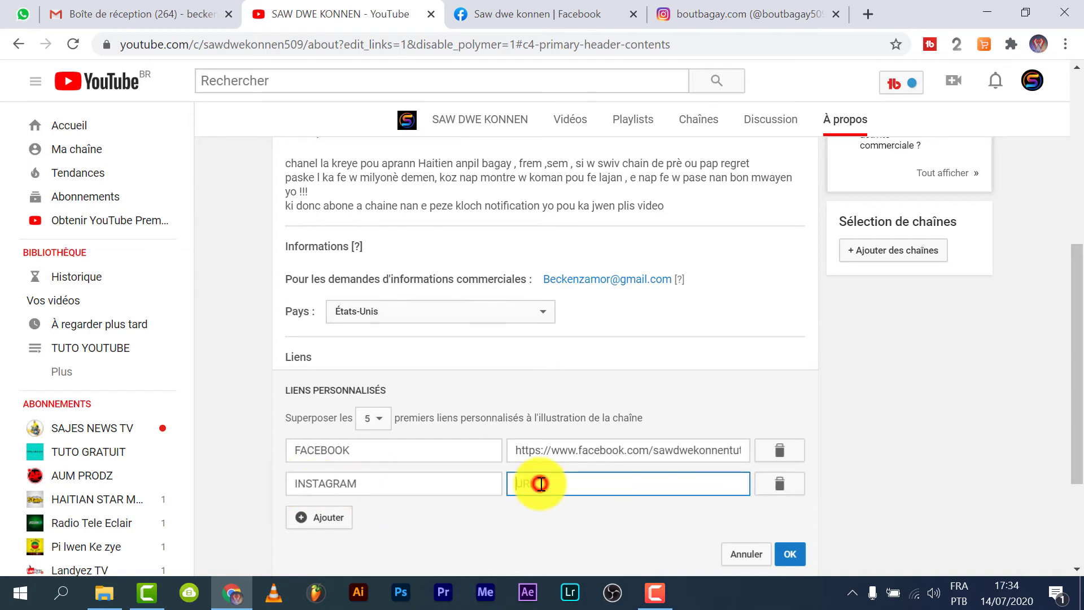
- Copy the full web address of the BOUTBAGAY509 Instagram profile
click(779, 10)
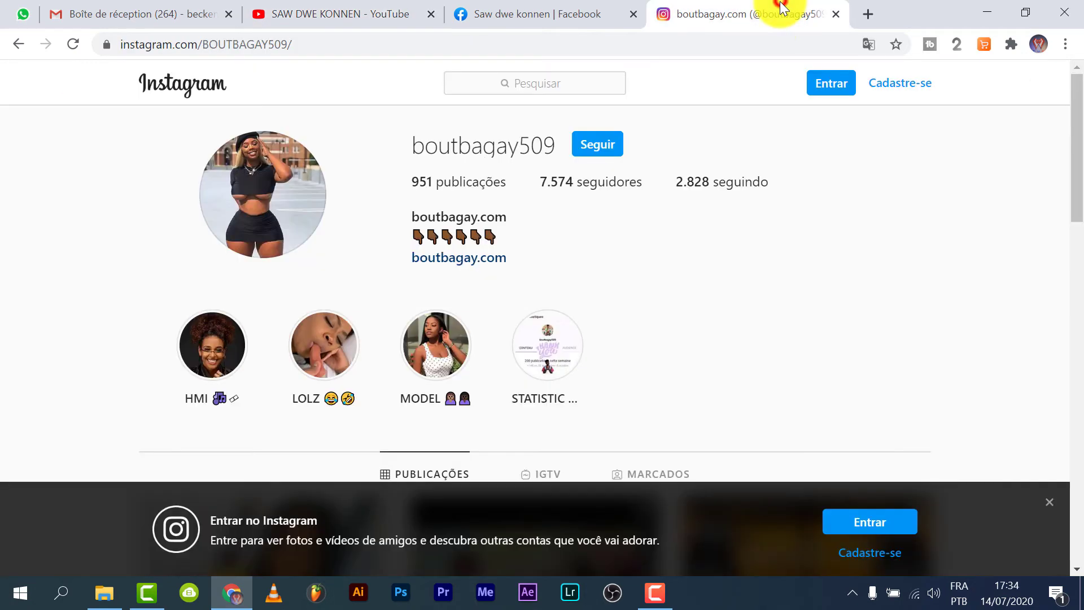
click(557, 85)
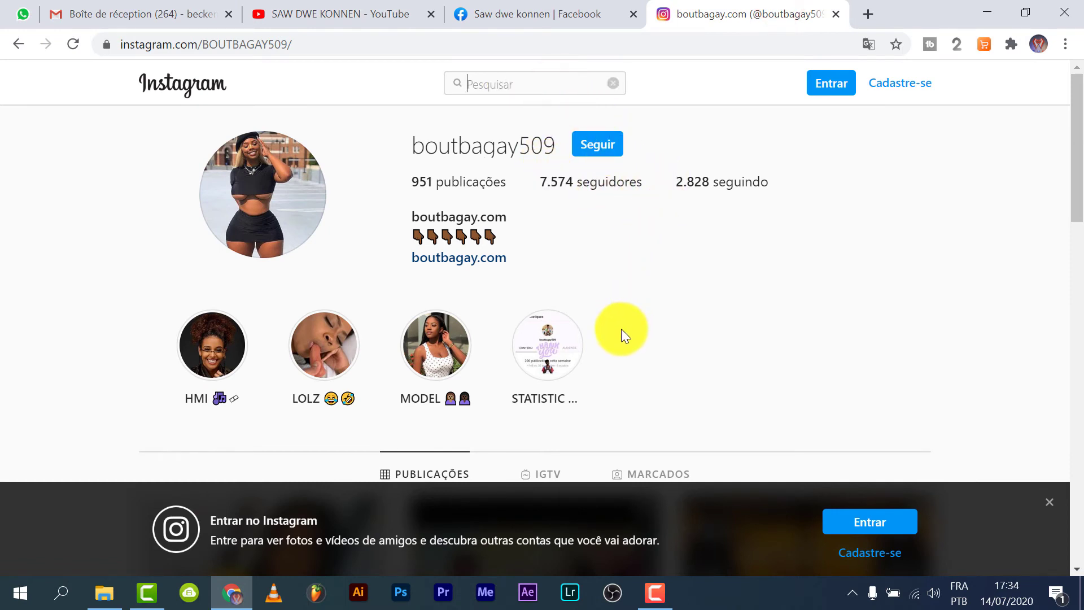
click(315, 44)
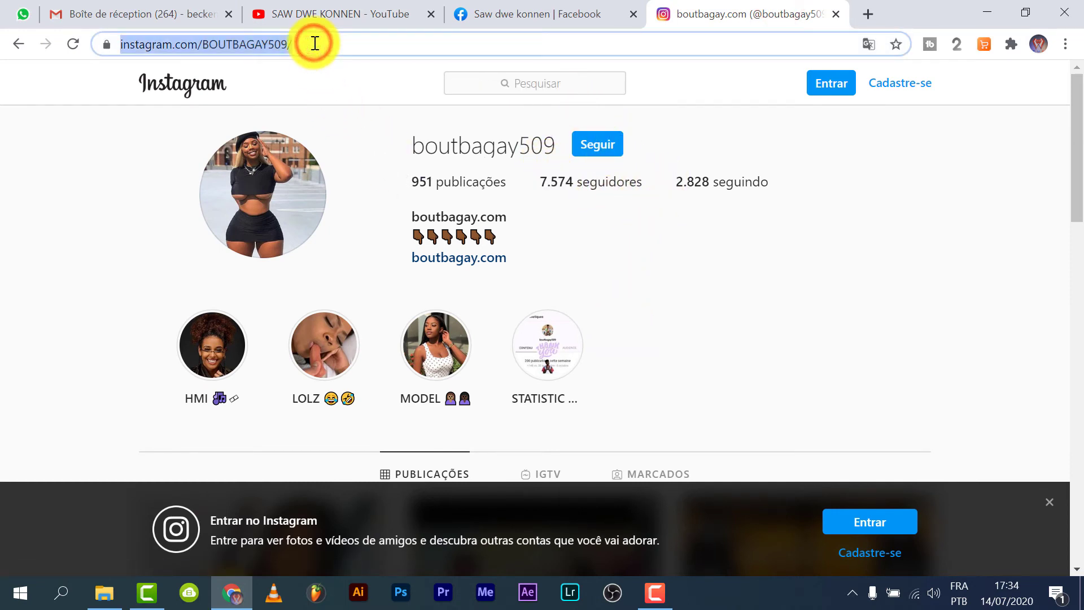
right_click(314, 43)
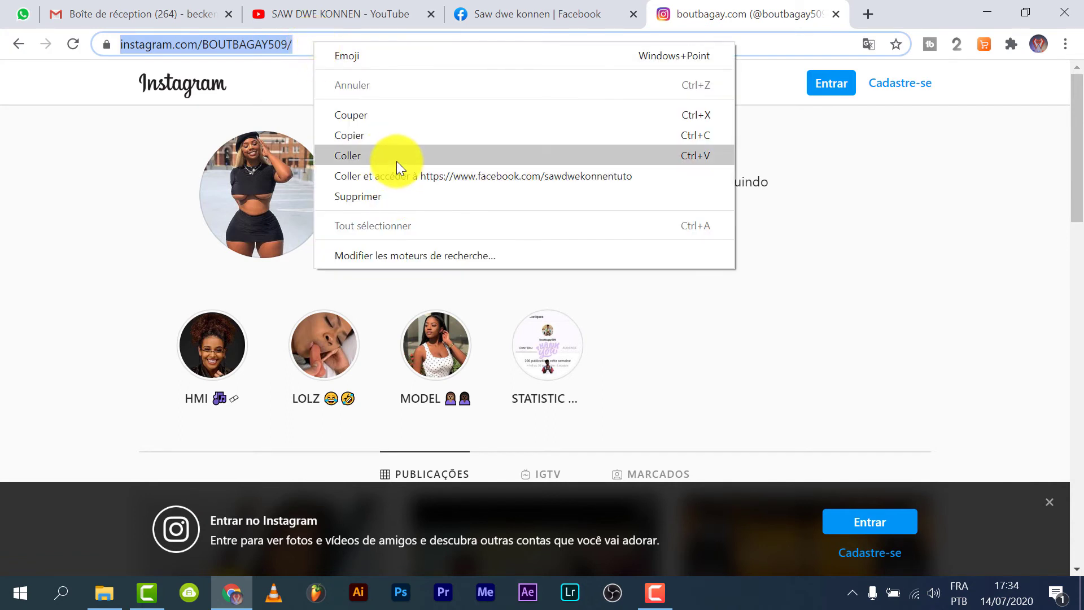
click(350, 138)
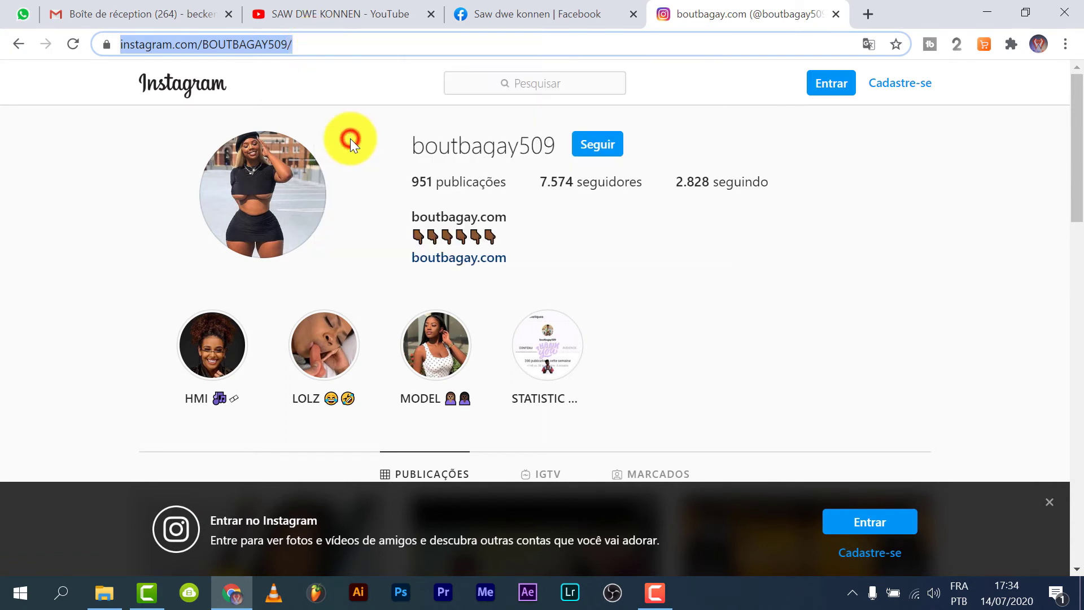
click(334, 43)
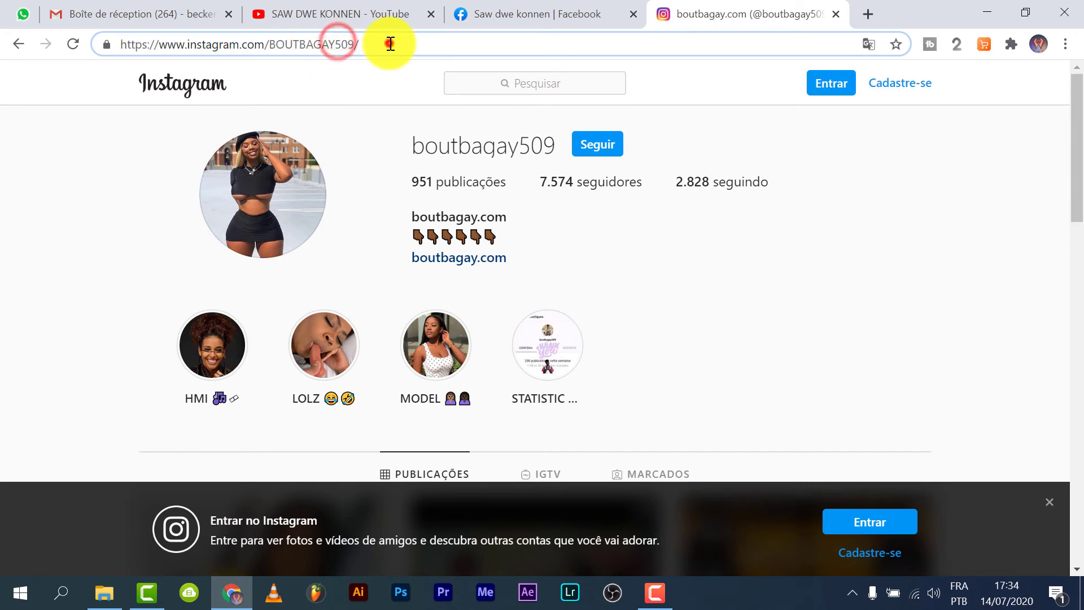
drag(389, 43, 84, 43)
right_click(303, 46)
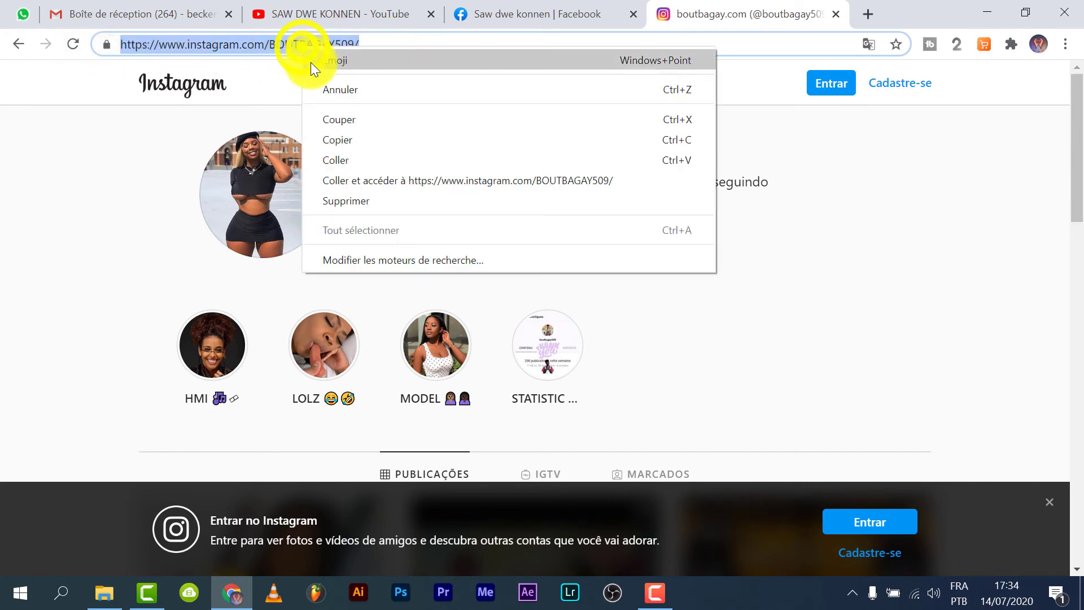
click(369, 141)
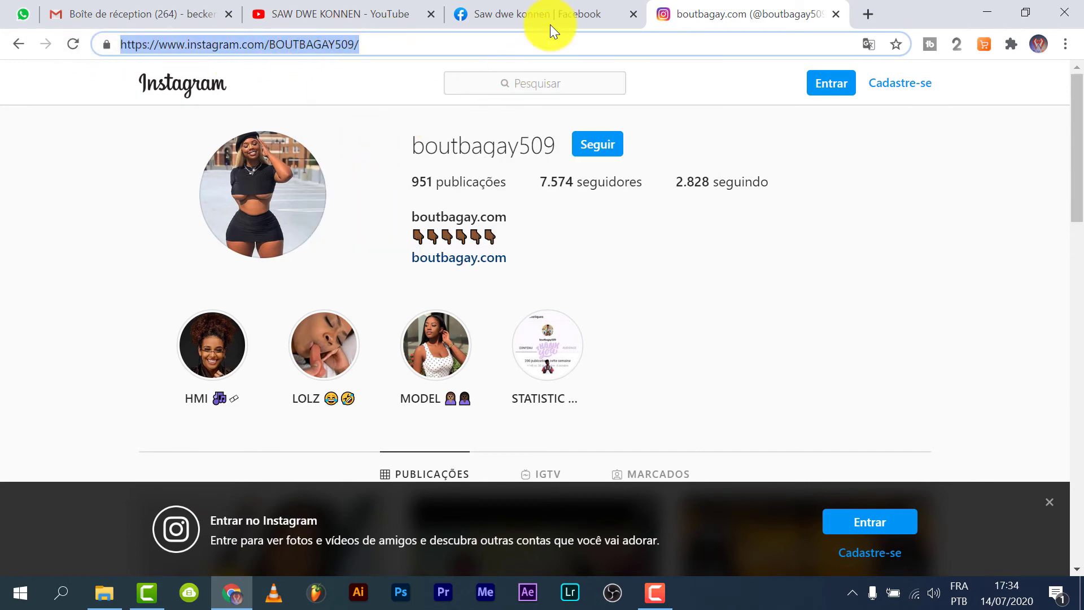
- Back on the YouTube channel page, paste the copied Instagram address as the INSTAGRAM link's URL and save the custom links
click(378, 12)
right_click(564, 486)
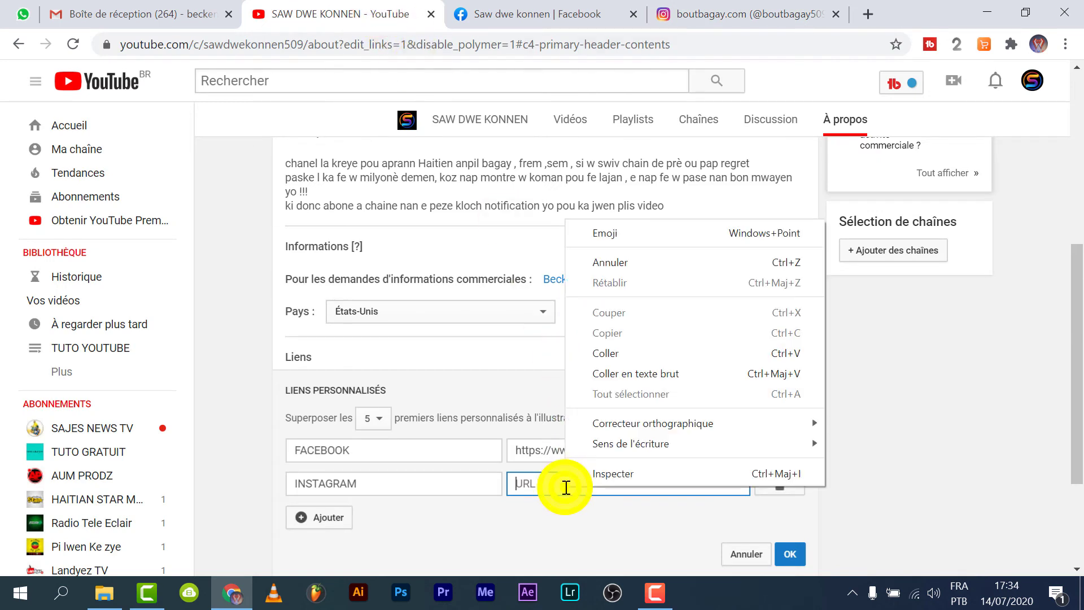
click(614, 354)
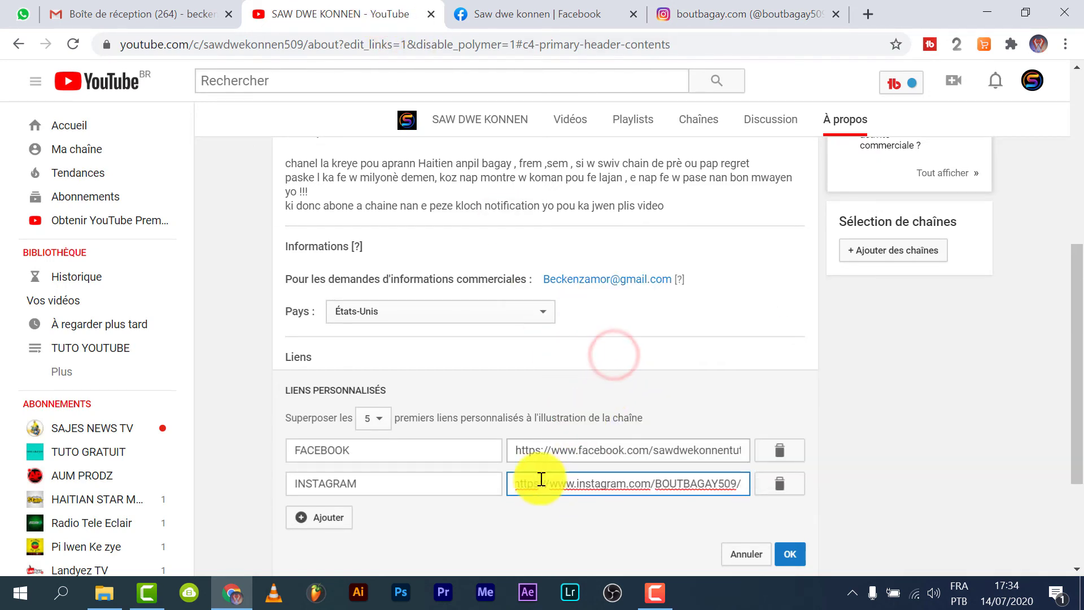
click(516, 527)
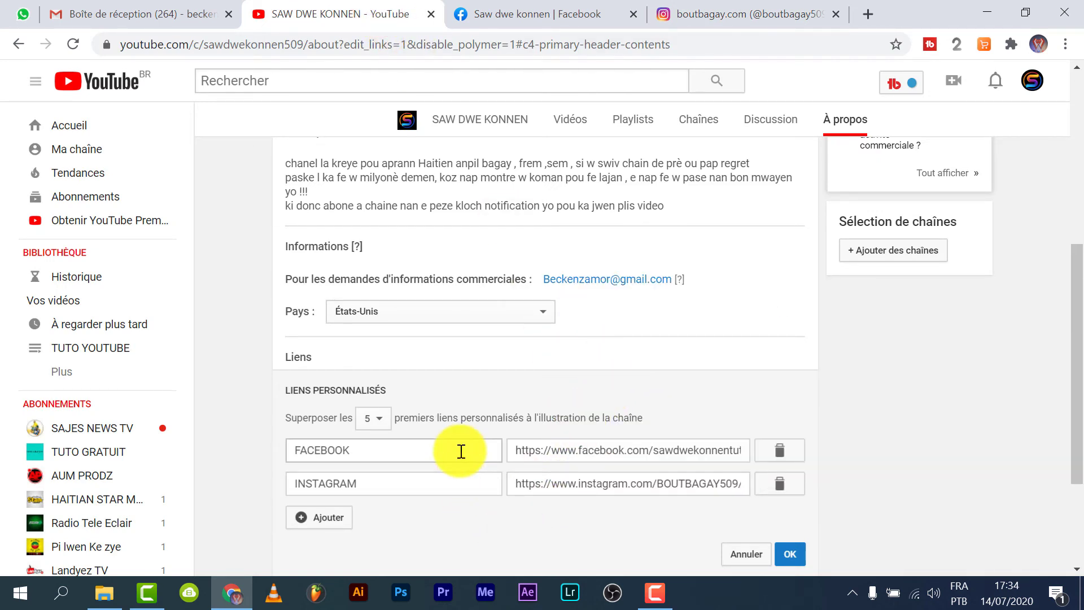
click(791, 553)
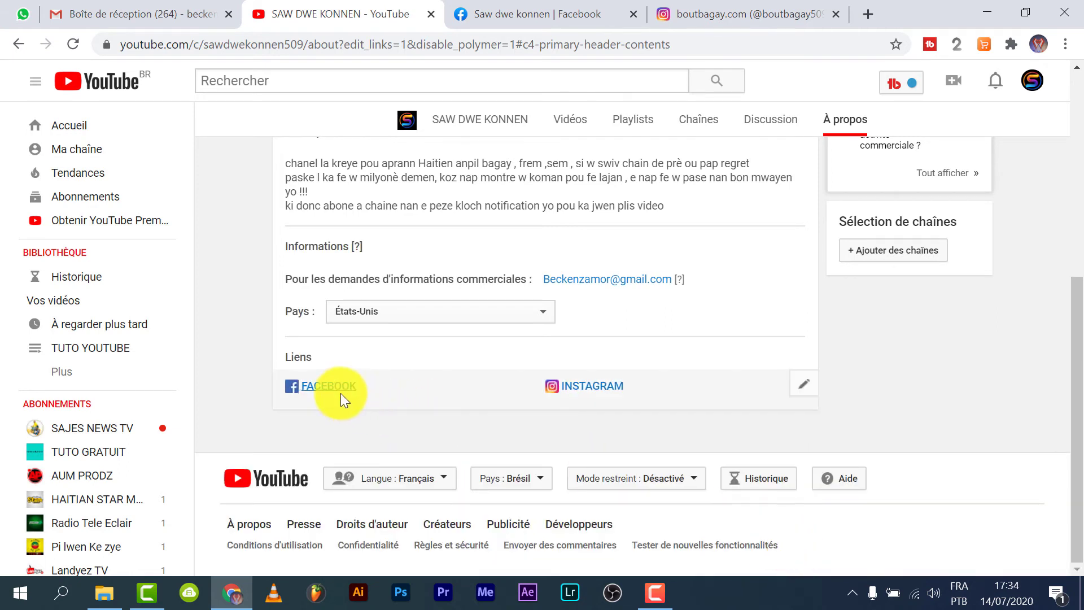
- Review both links in the custom links editor, close it with OK, and check them on the channel banner and About page
click(803, 383)
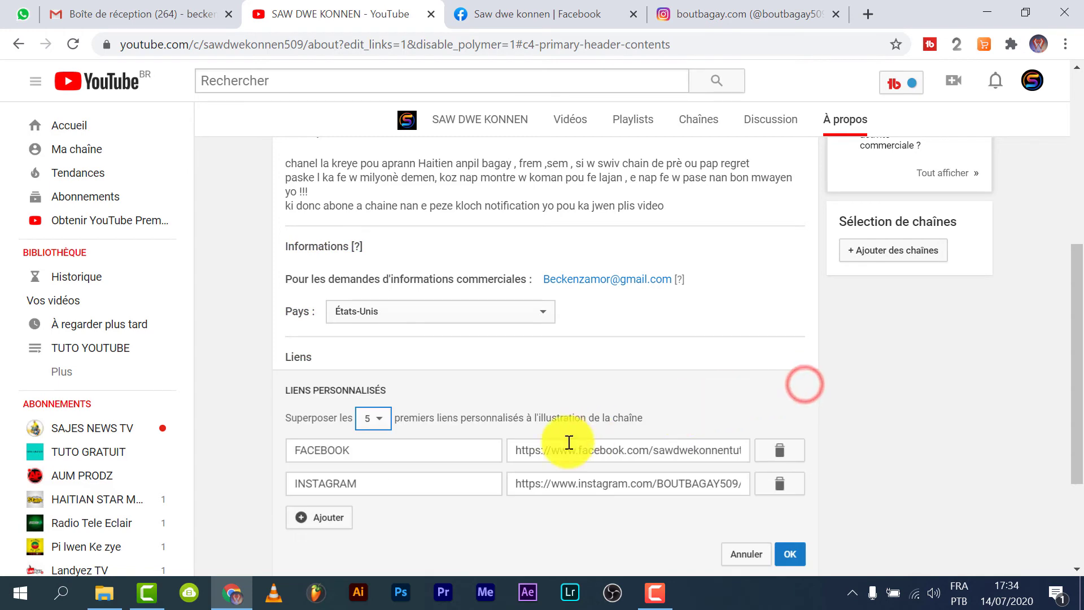
scroll(429, 451, down, 2)
scroll(437, 467, down, 2)
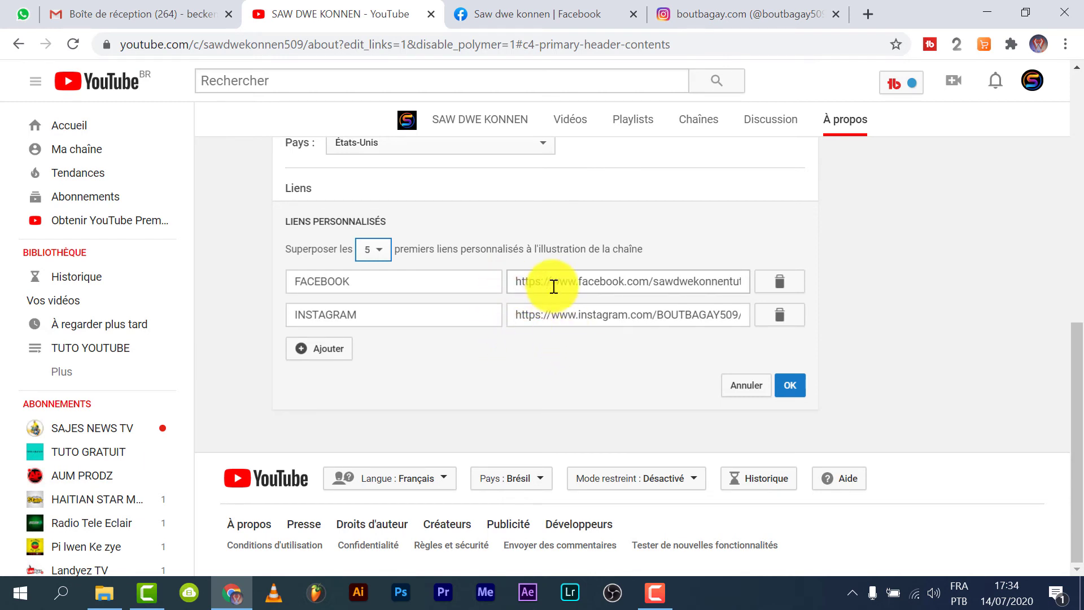
click(795, 385)
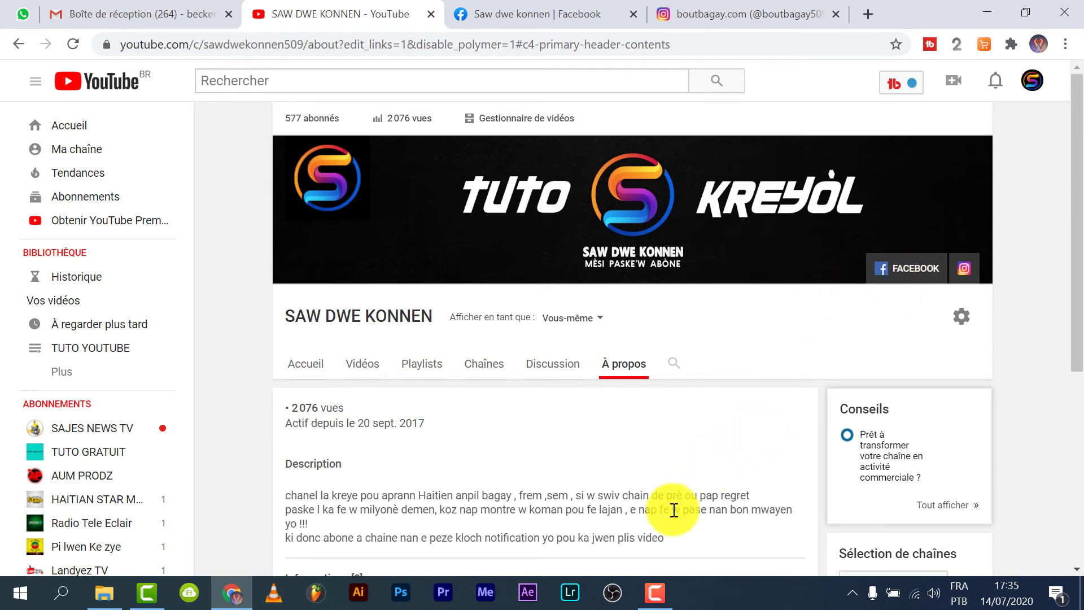
scroll(666, 497, down, 5)
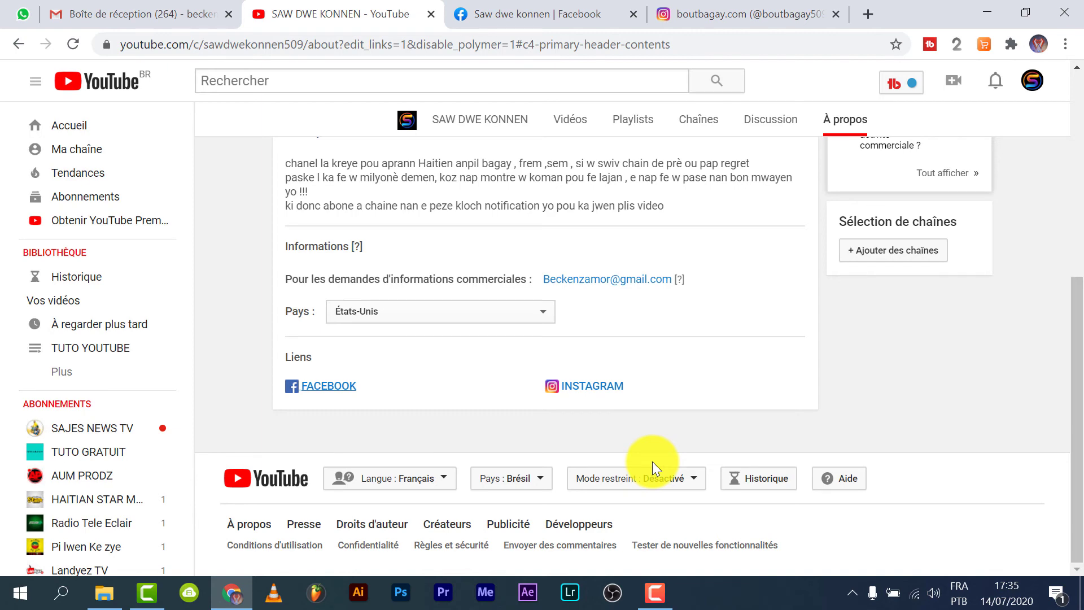
scroll(652, 439, up, 5)
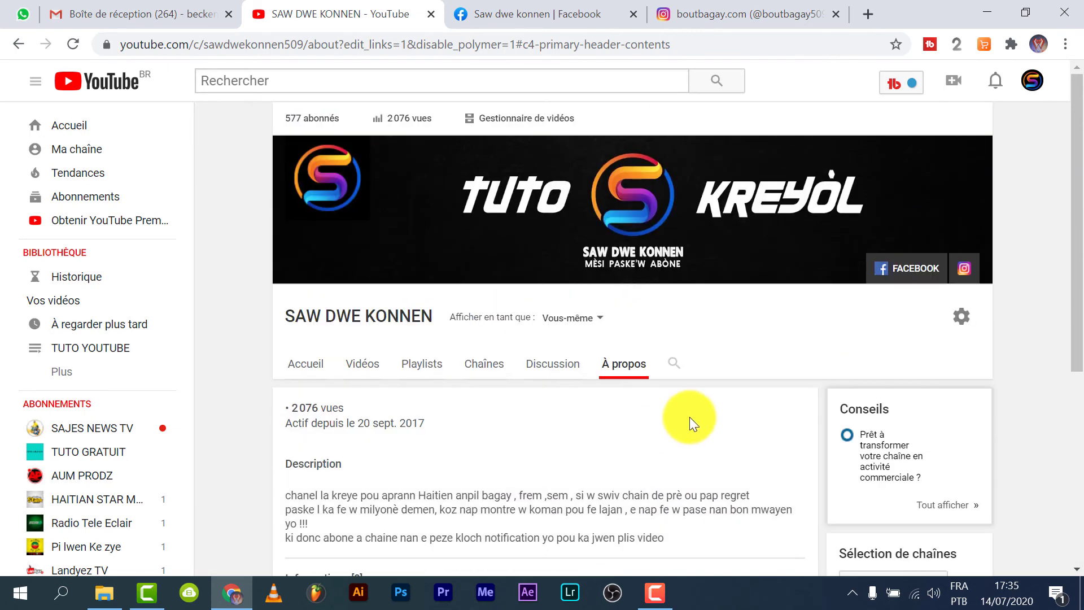